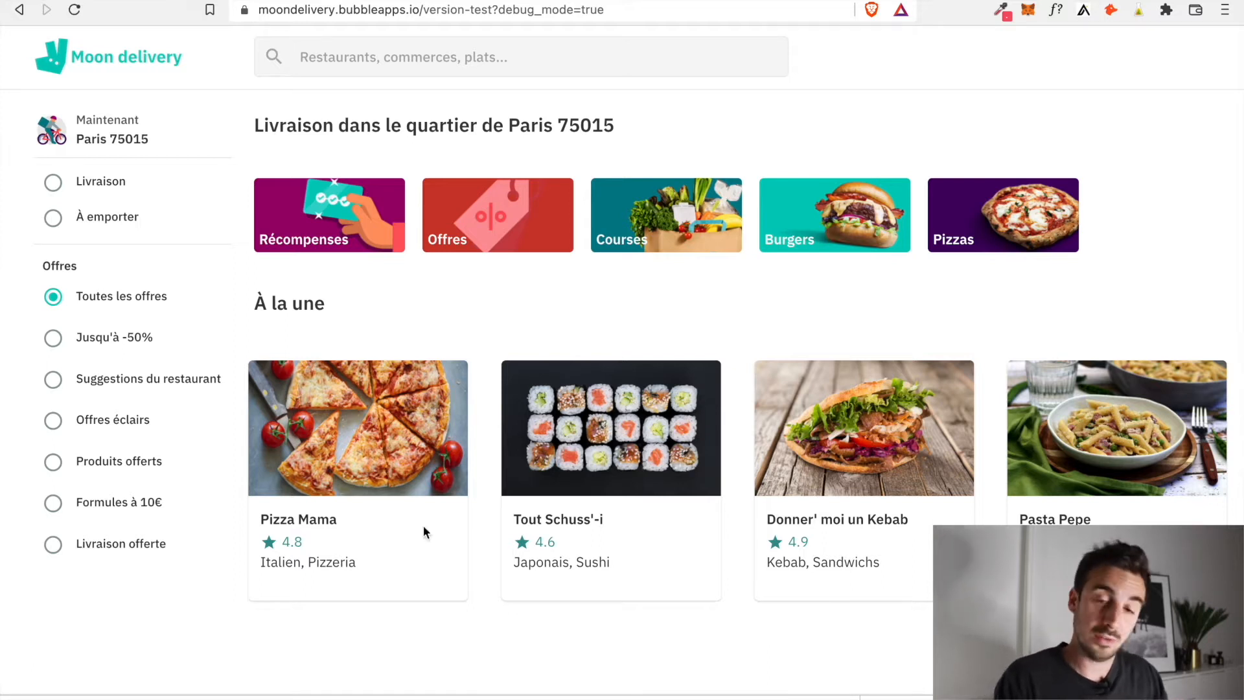
- Test the restaurant list's offer filters, including Jusqu'à -50%, Livraison offerte and a combination of Formules à 10€, Suggestions du restaurant, Offres éclairs and Produits offerts
left_click(53, 339)
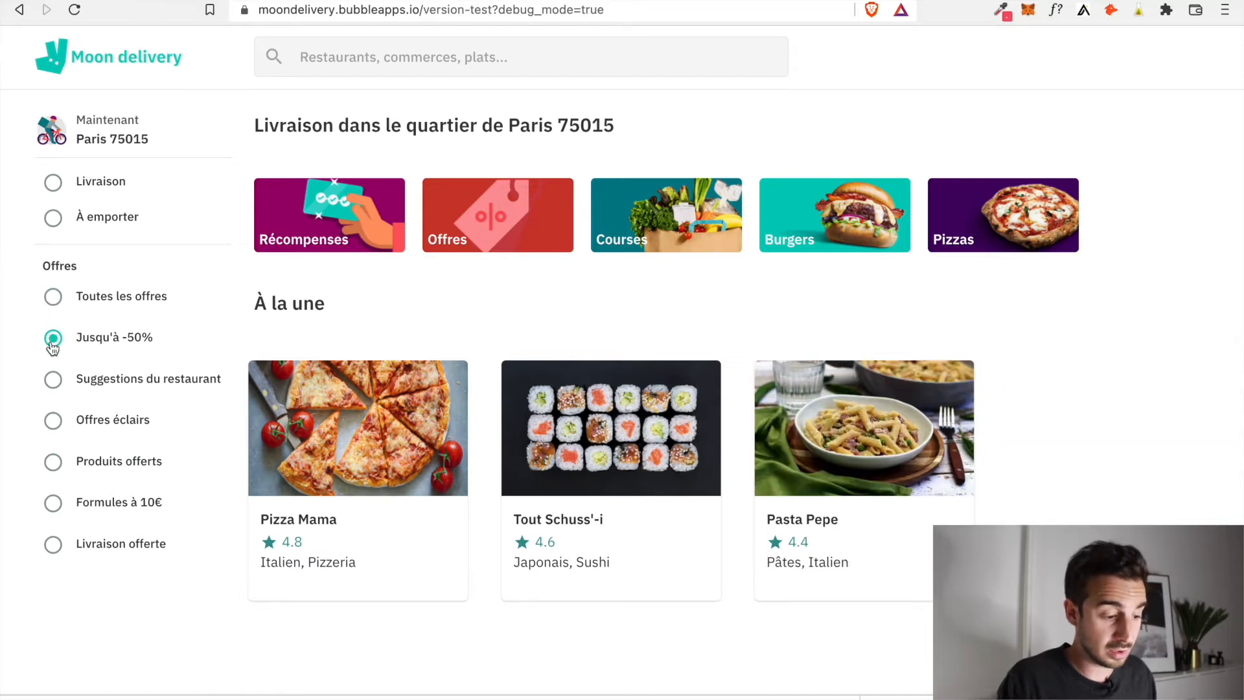
left_click(53, 546)
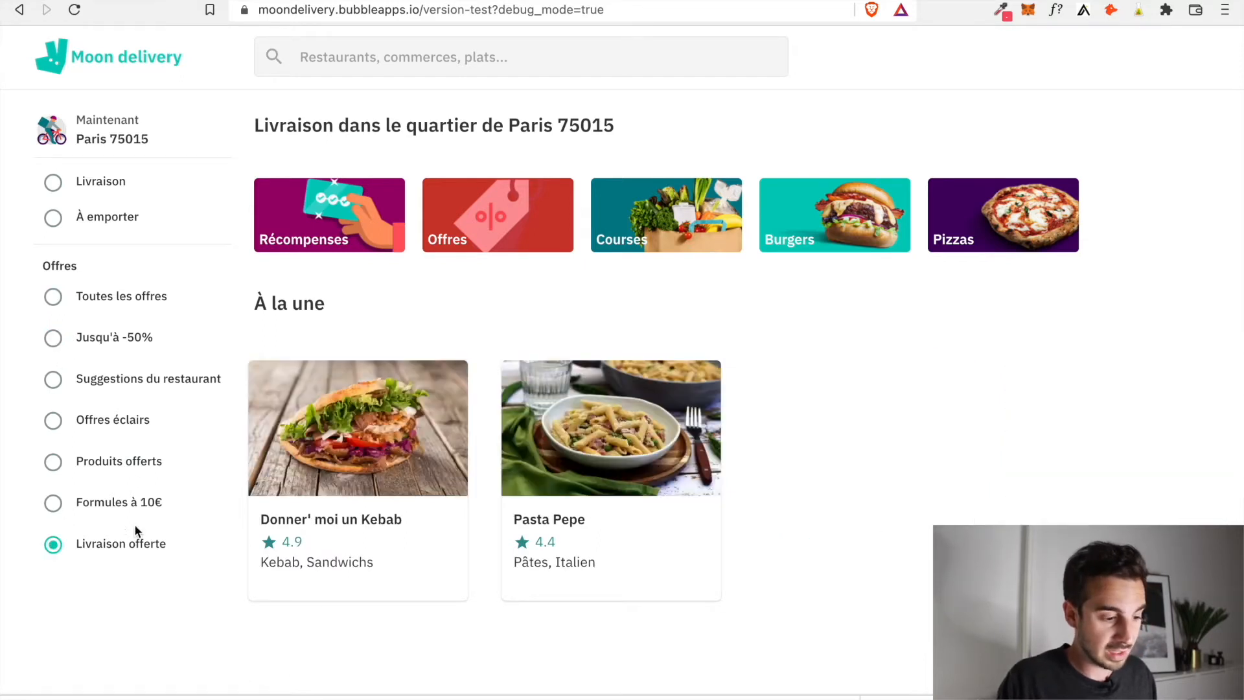
left_click(53, 504)
left_click(53, 546)
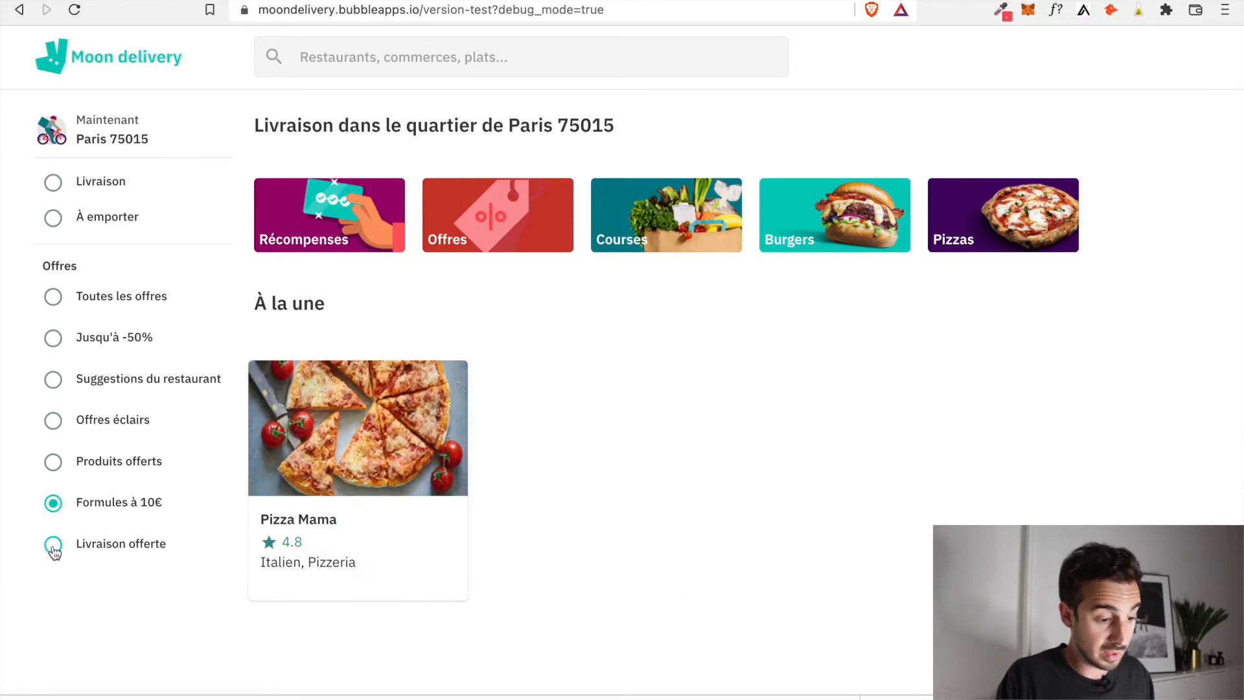
left_click(53, 388)
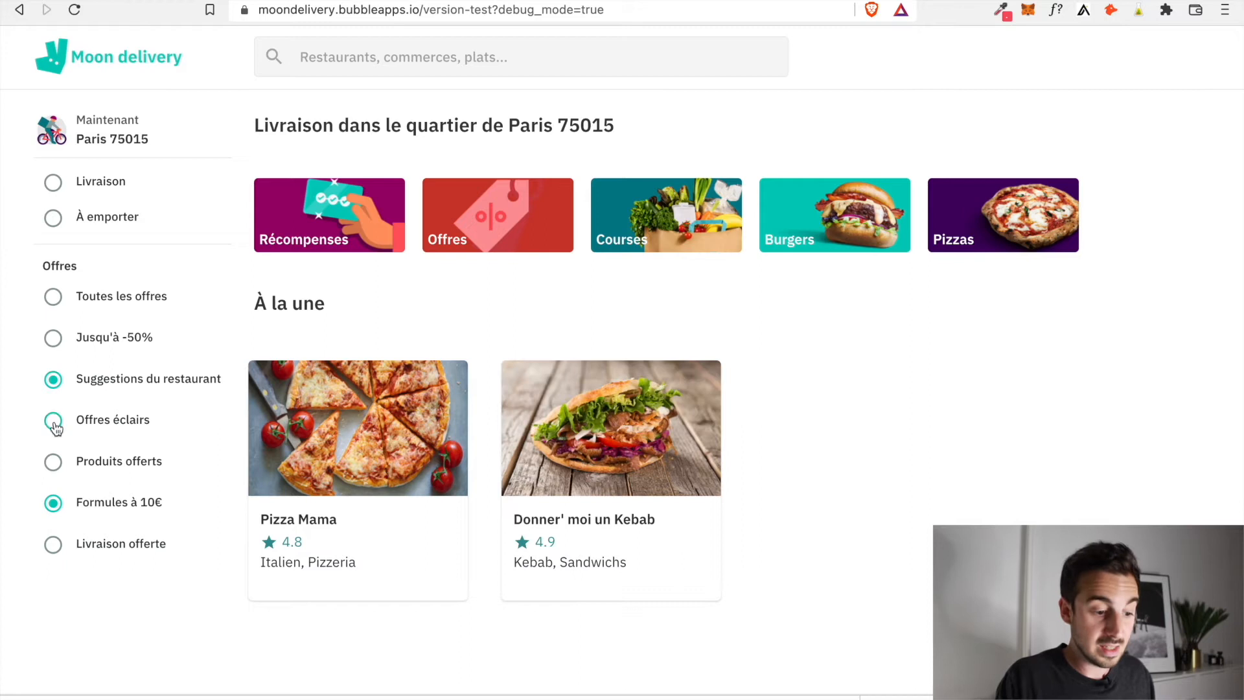
left_click(54, 423)
left_click(55, 467)
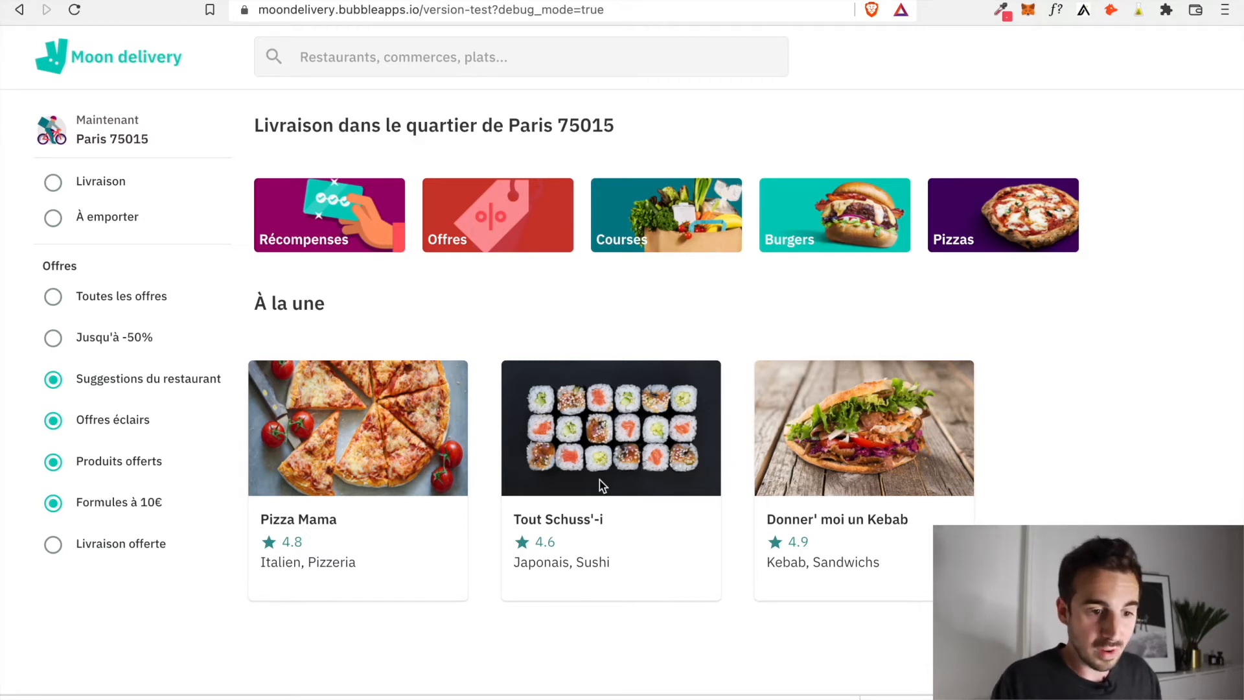
- Switch to the Bubble editor and examine the fields of the Offre and Restaurant data types
left_click(959, 0)
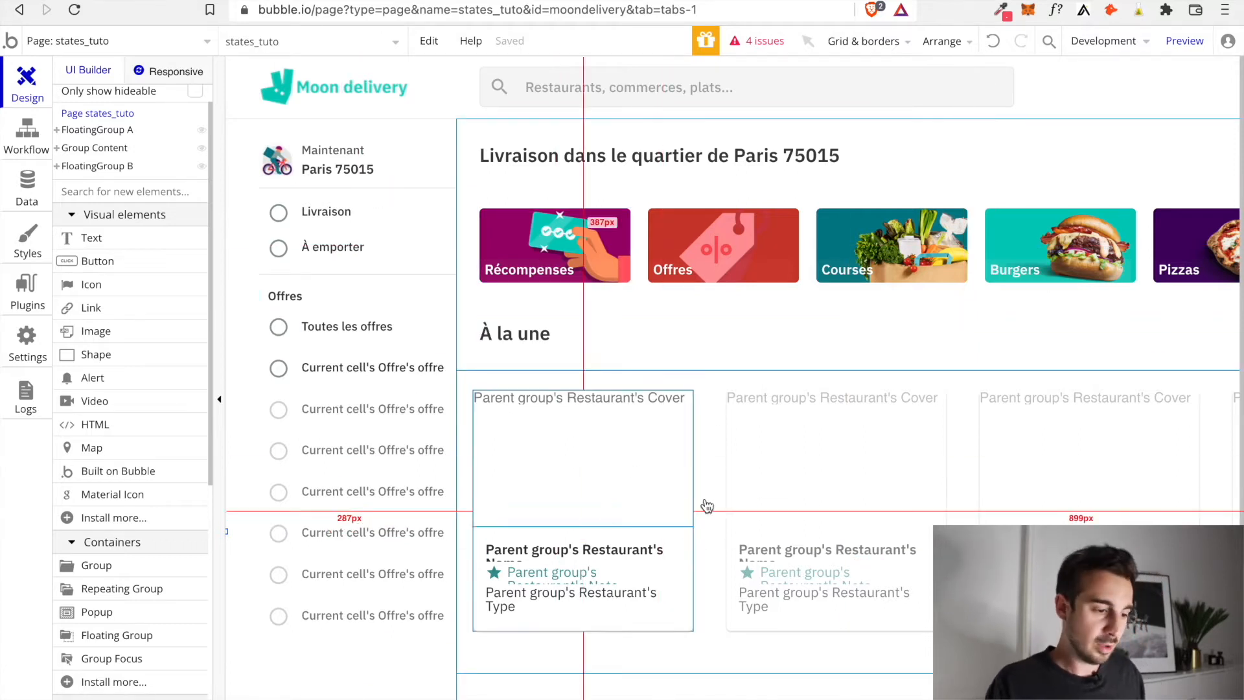
left_click(25, 190)
left_click(152, 119)
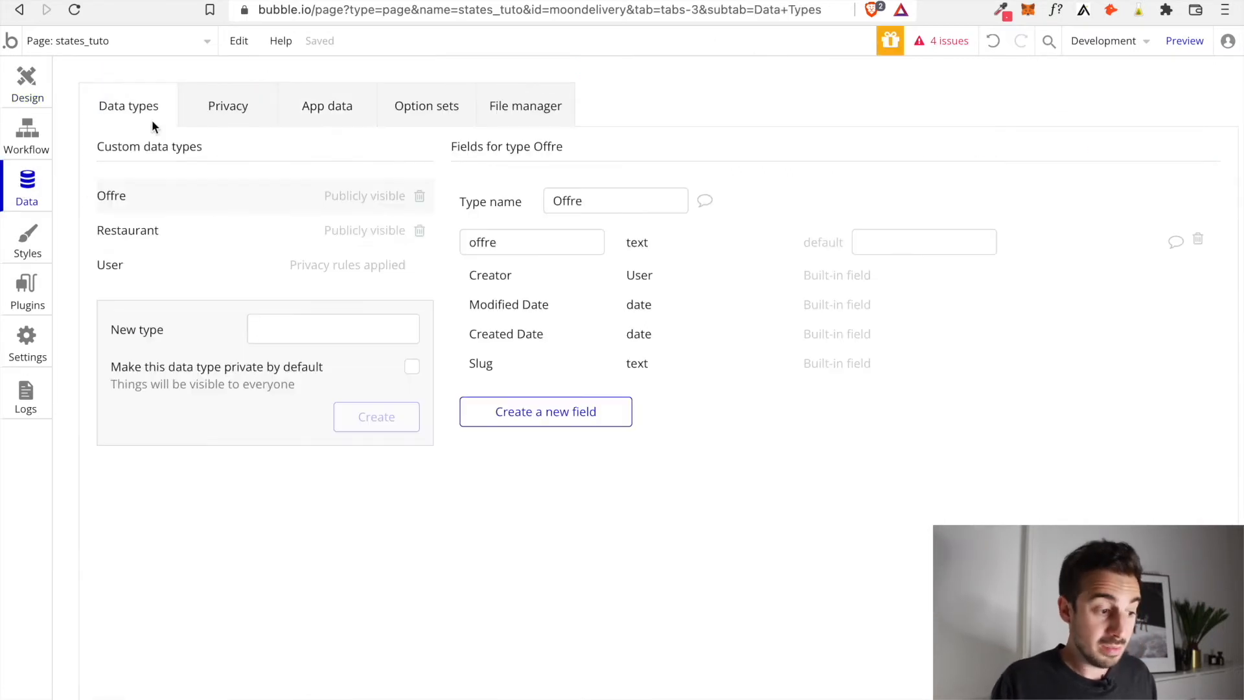
left_click(197, 238)
left_click(186, 206)
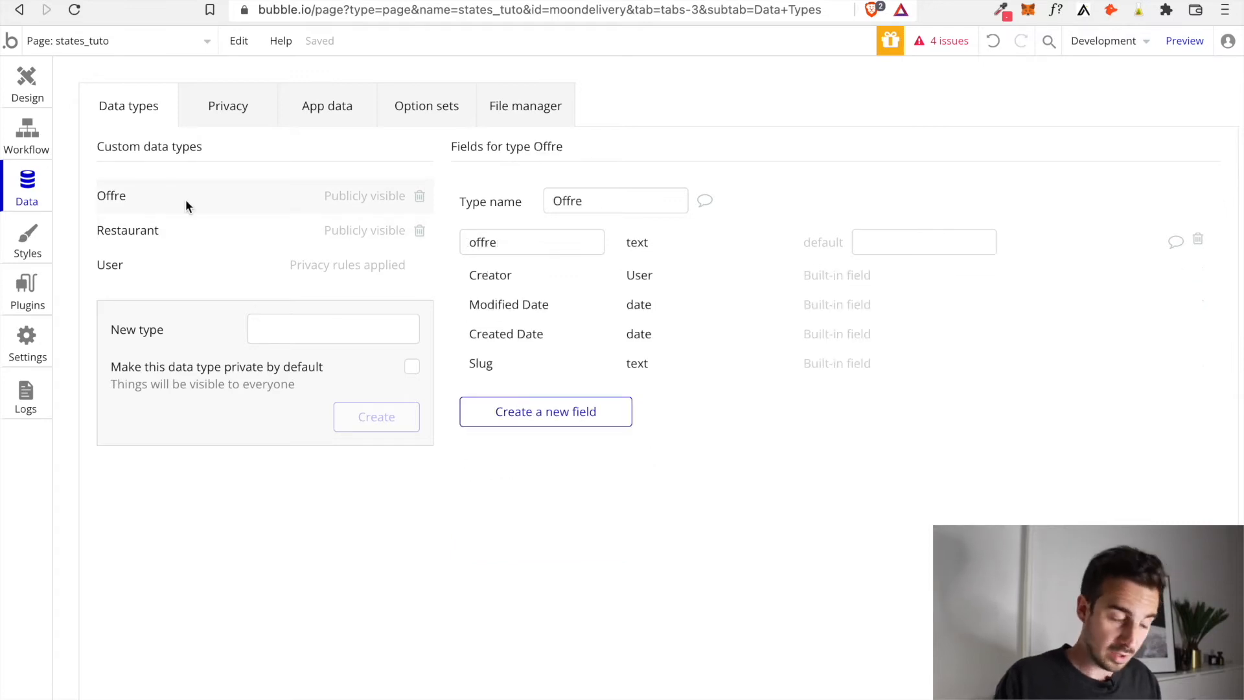
left_click(191, 226)
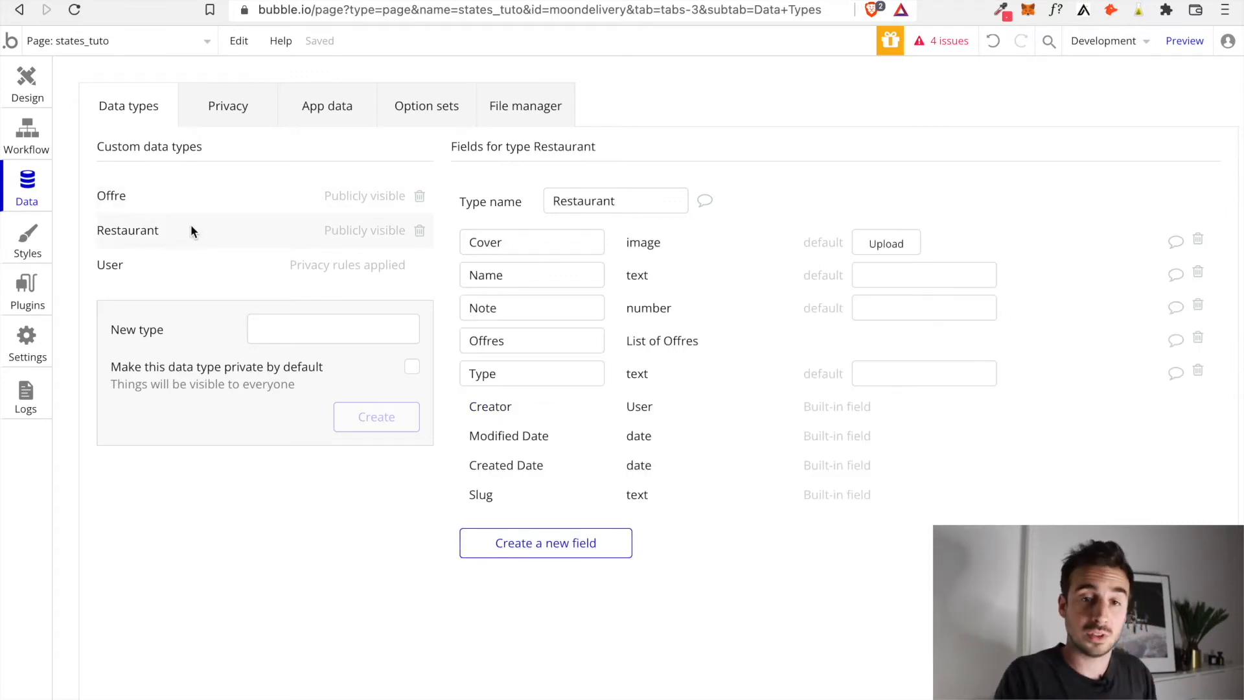
left_click(181, 194)
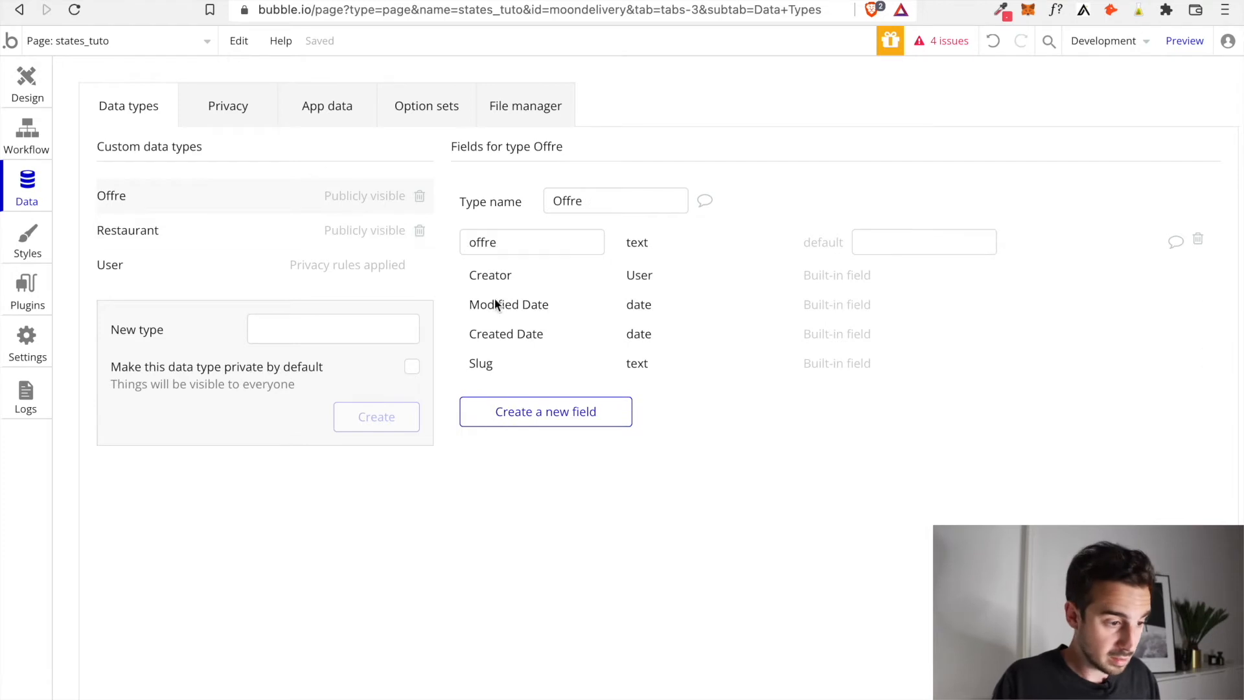
- Review the database entries for all Offres and all Restaurants, checking the Restaurant type's fields in between
left_click(353, 119)
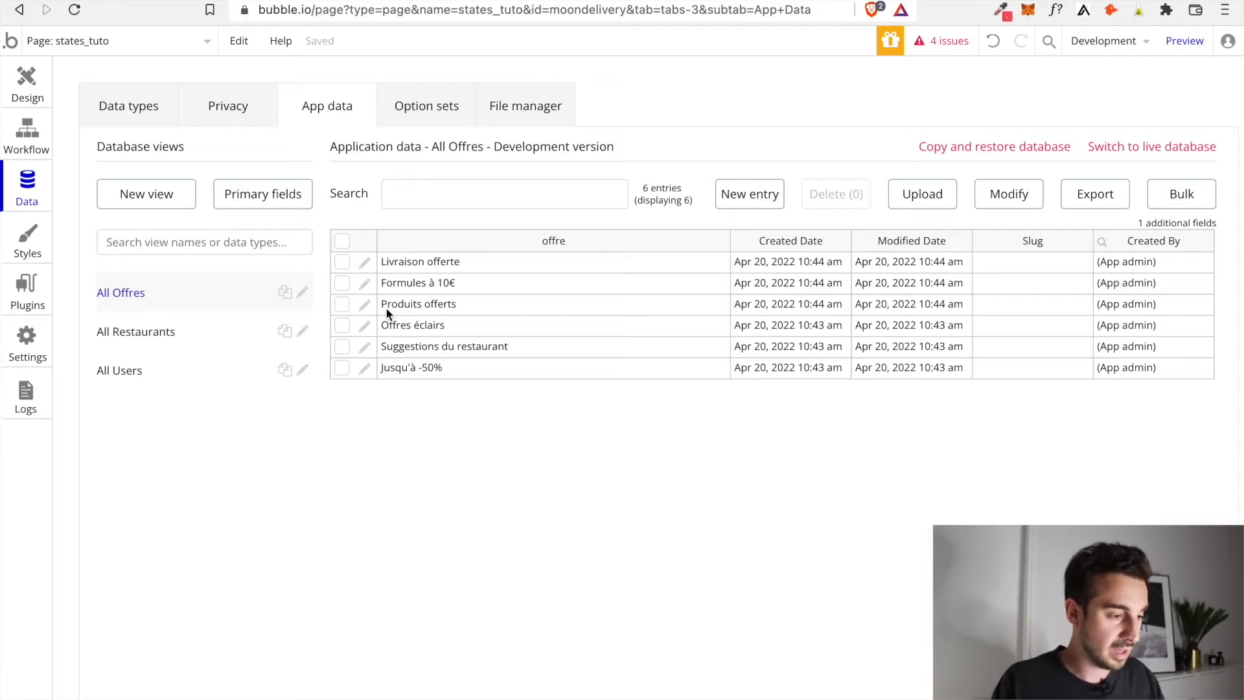
left_click(104, 116)
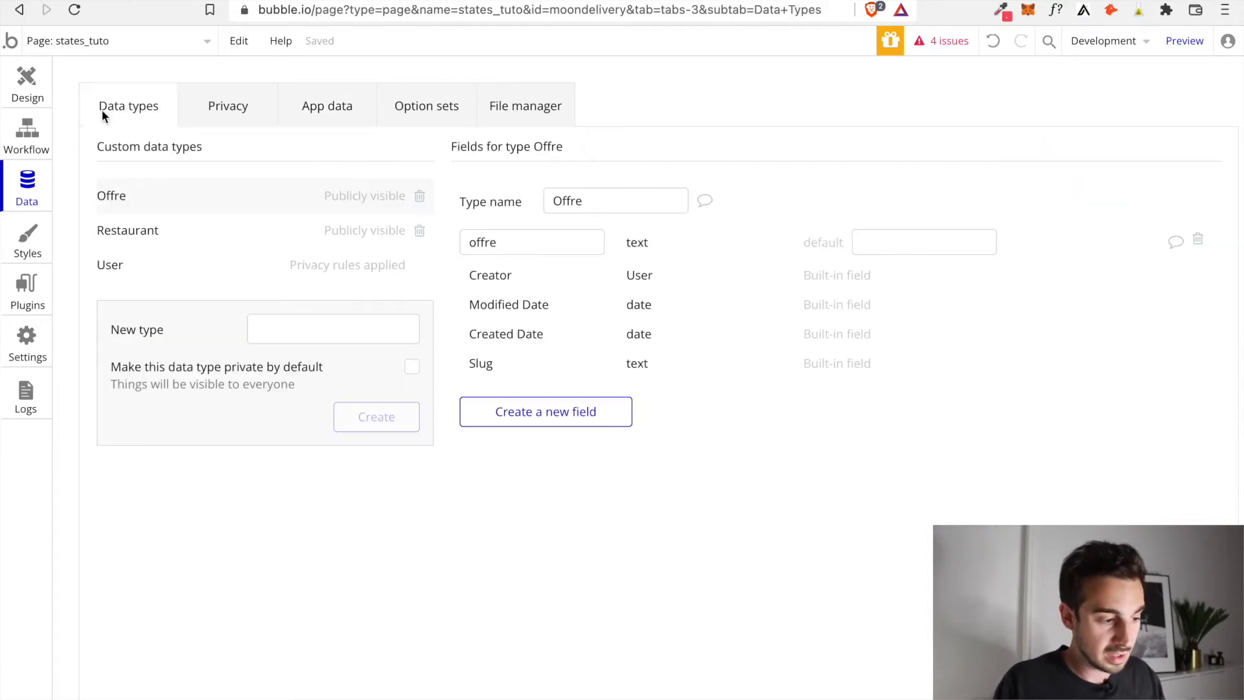
left_click(162, 239)
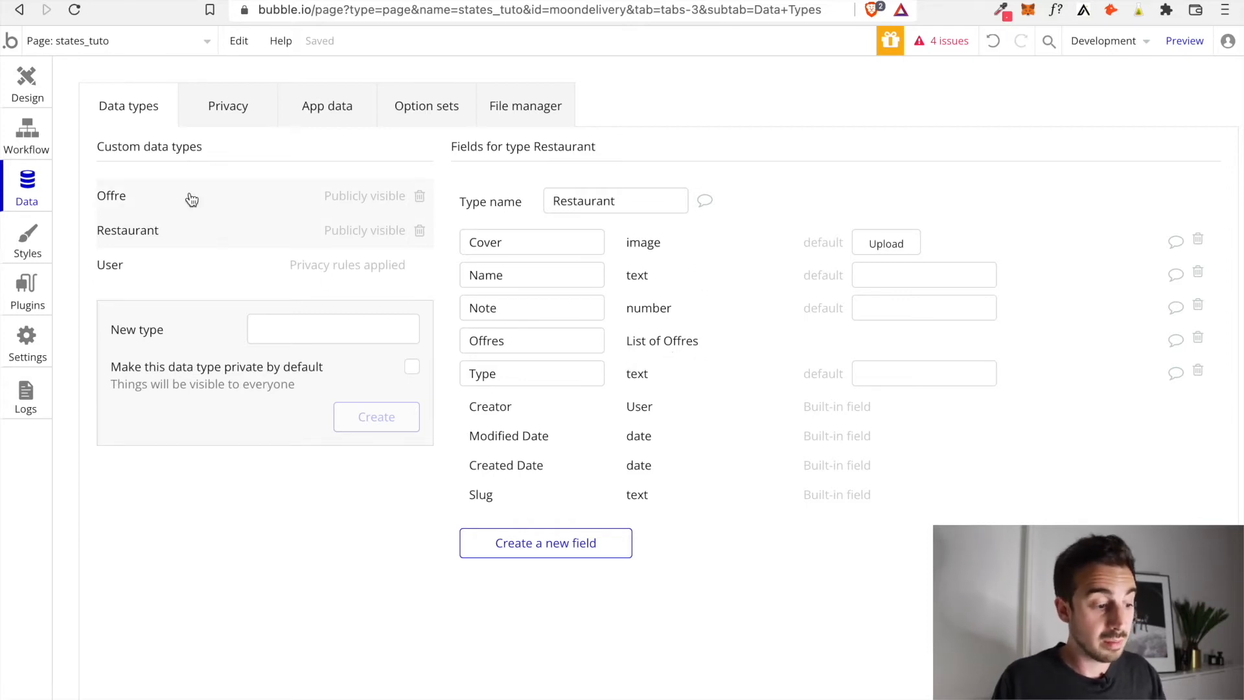
left_click(334, 118)
left_click(197, 343)
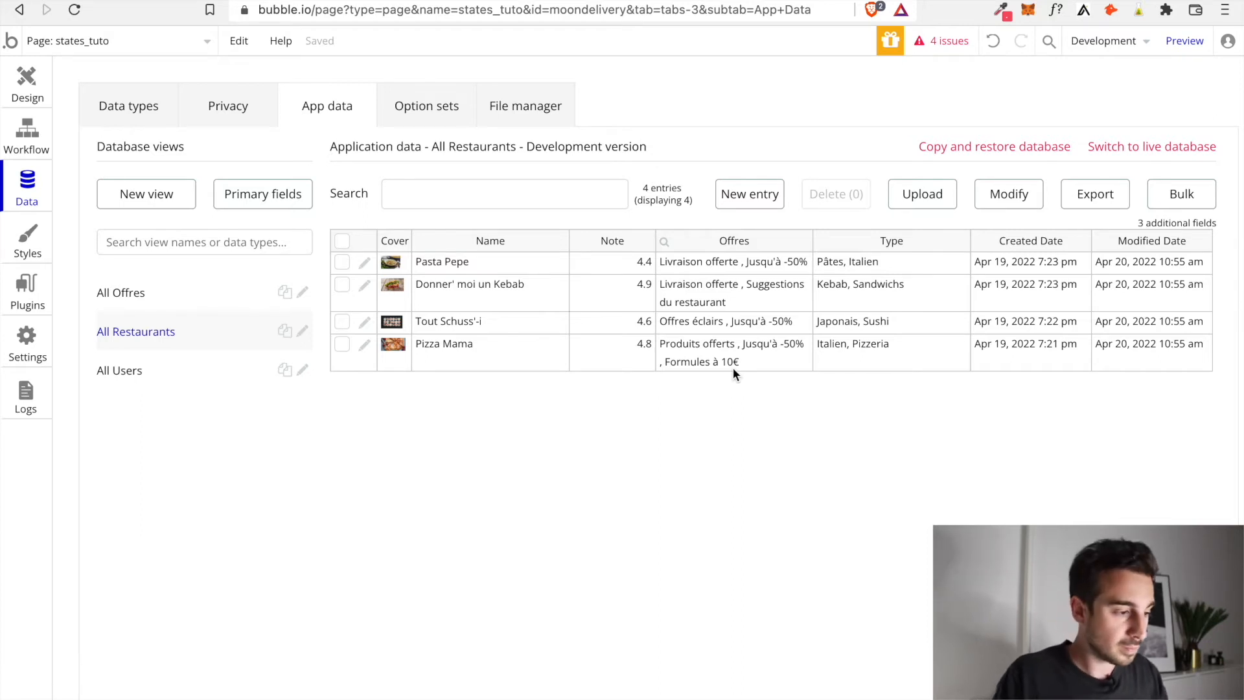
- Return to the page design and inspect the states_tuto page's appearance properties and custom states section
left_click(13, 96)
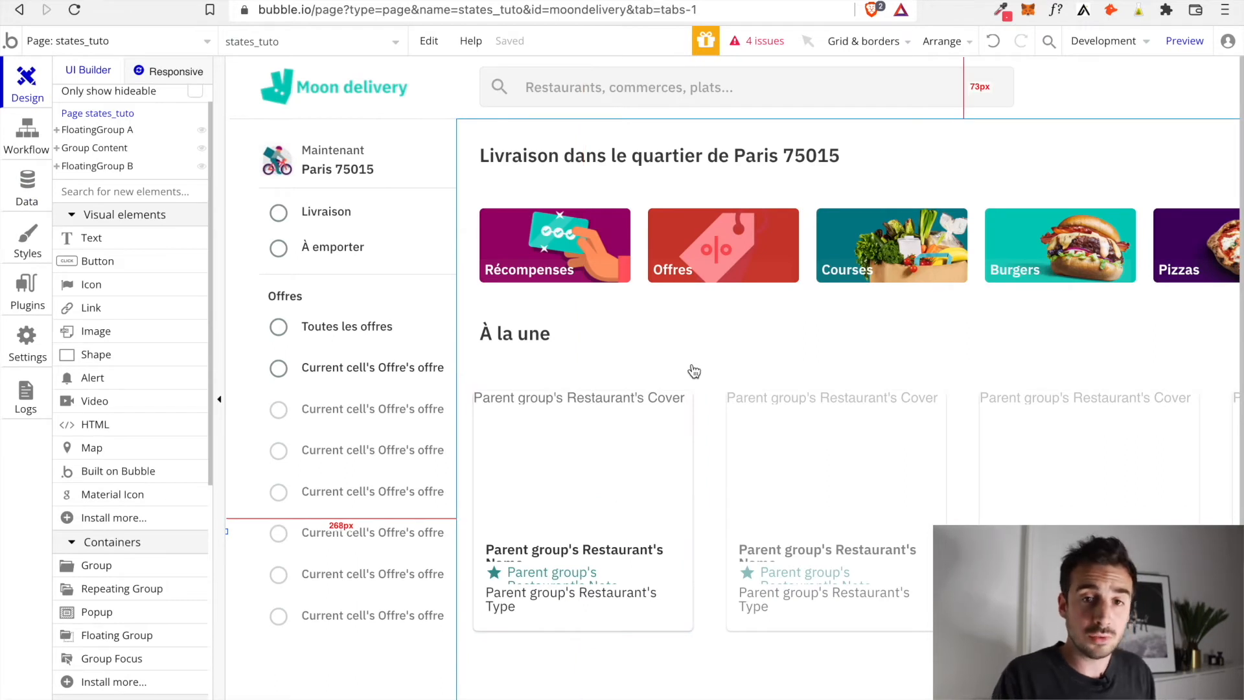
scroll(694, 371, "down", 5)
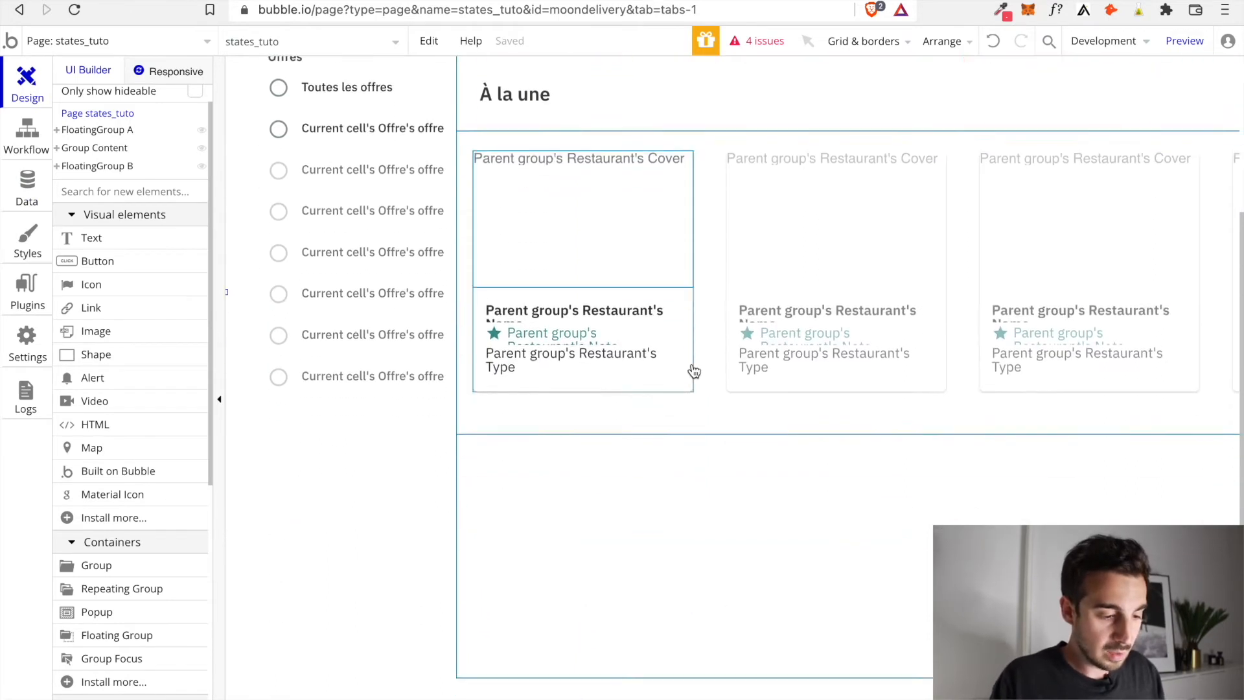
double_click(609, 642)
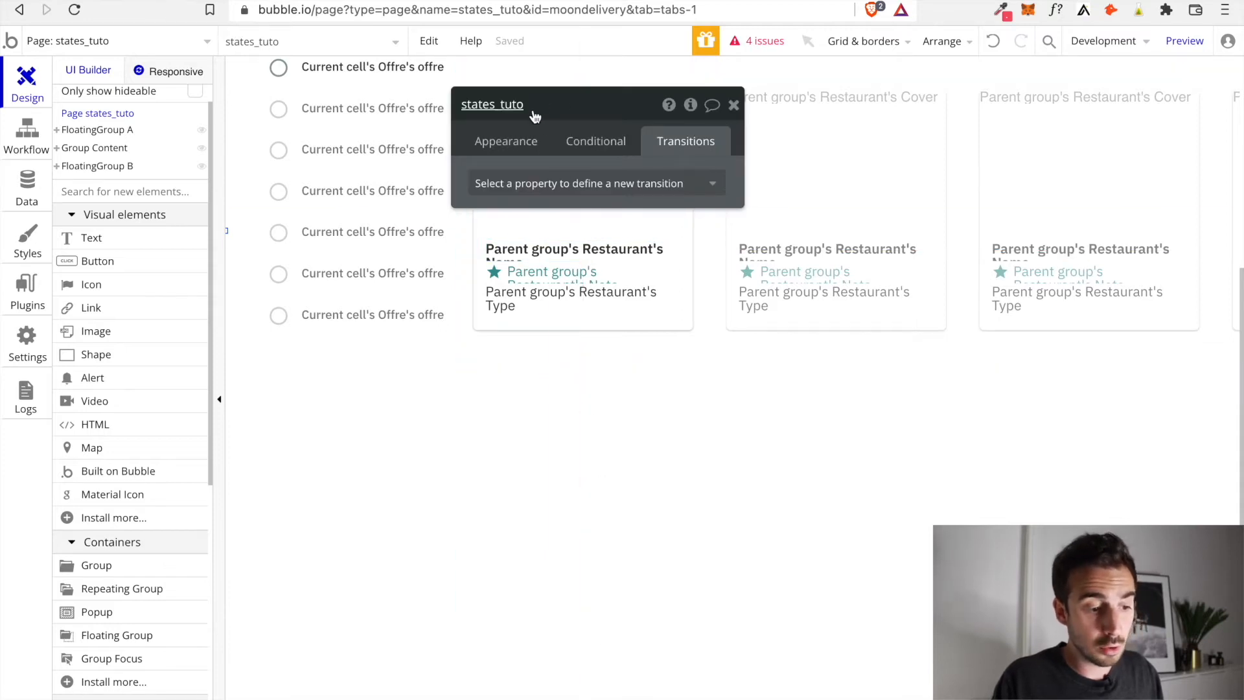
left_click(517, 144)
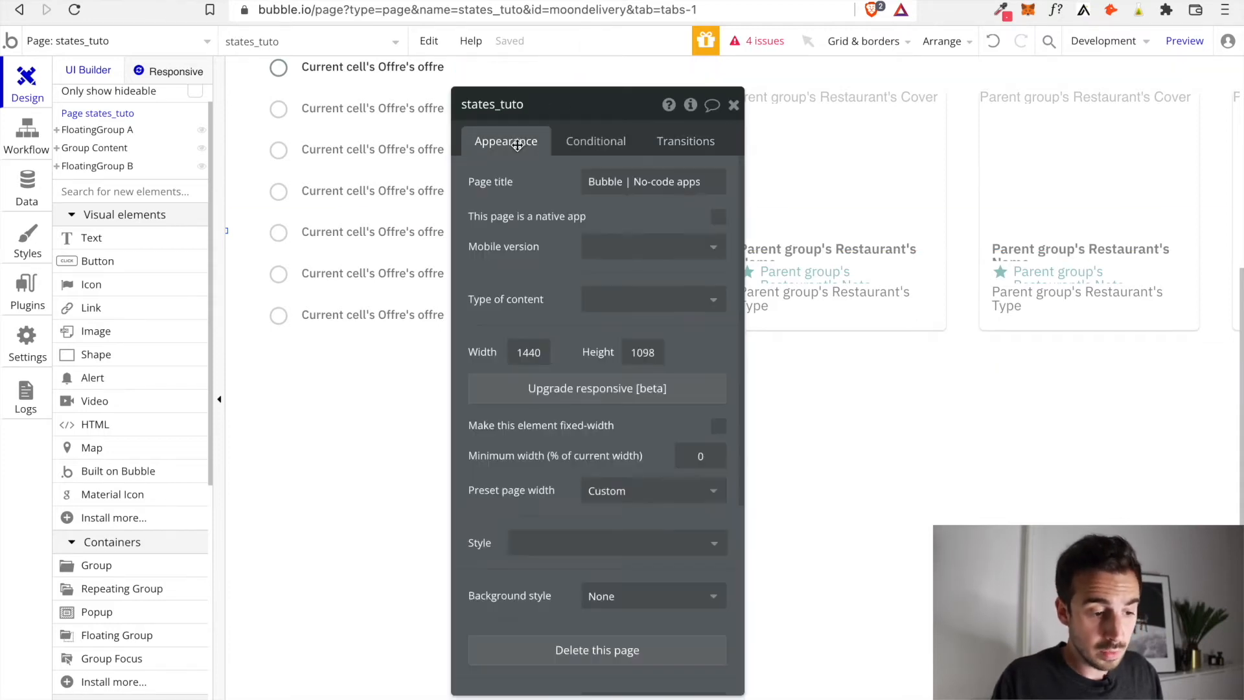
left_click(691, 107)
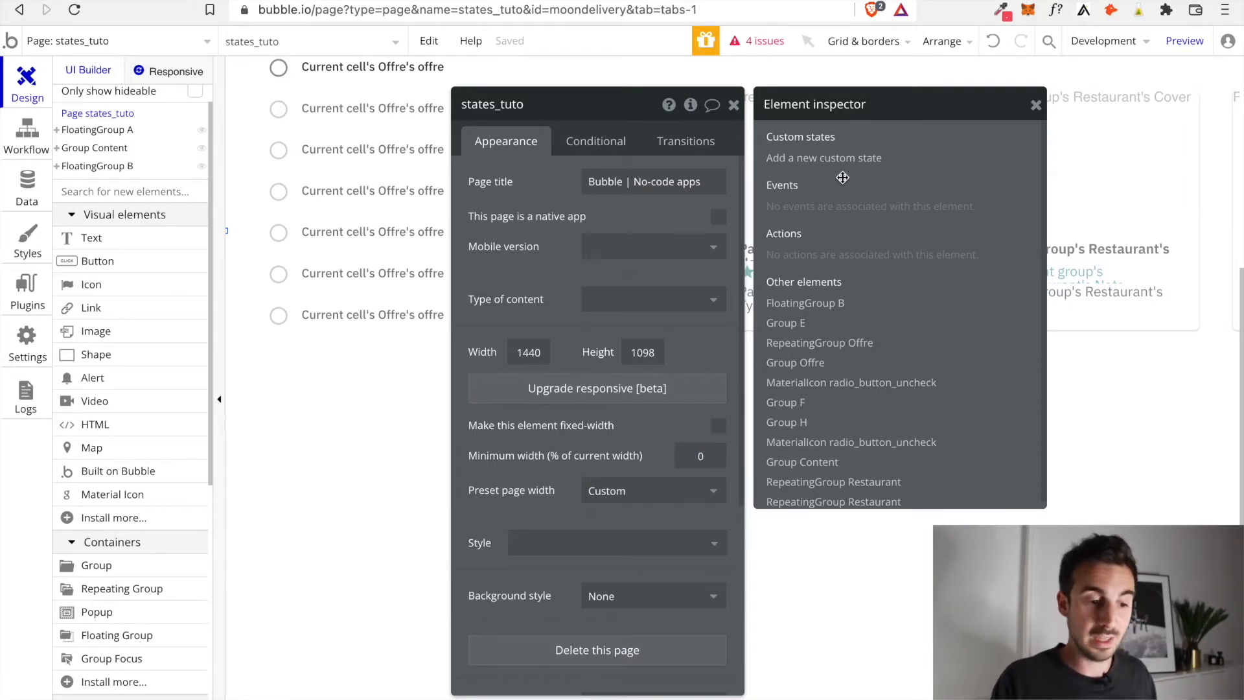
left_click(1035, 105)
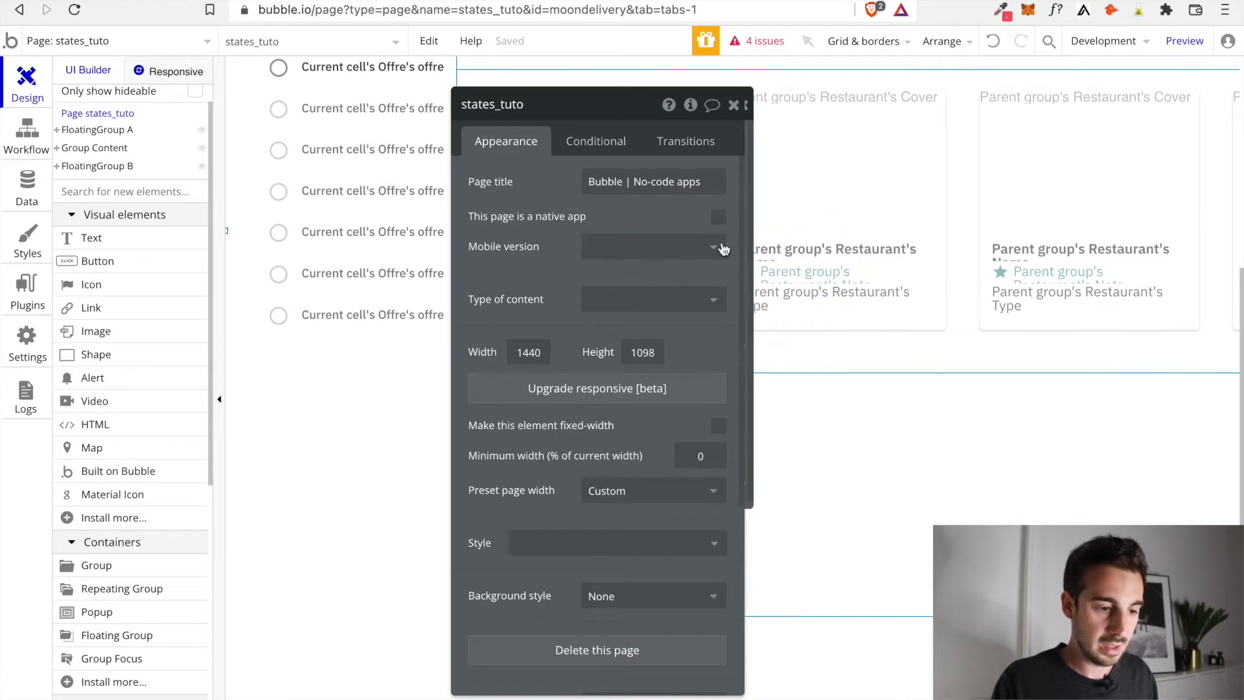
left_click(734, 105)
scroll(567, 372, "up", 5)
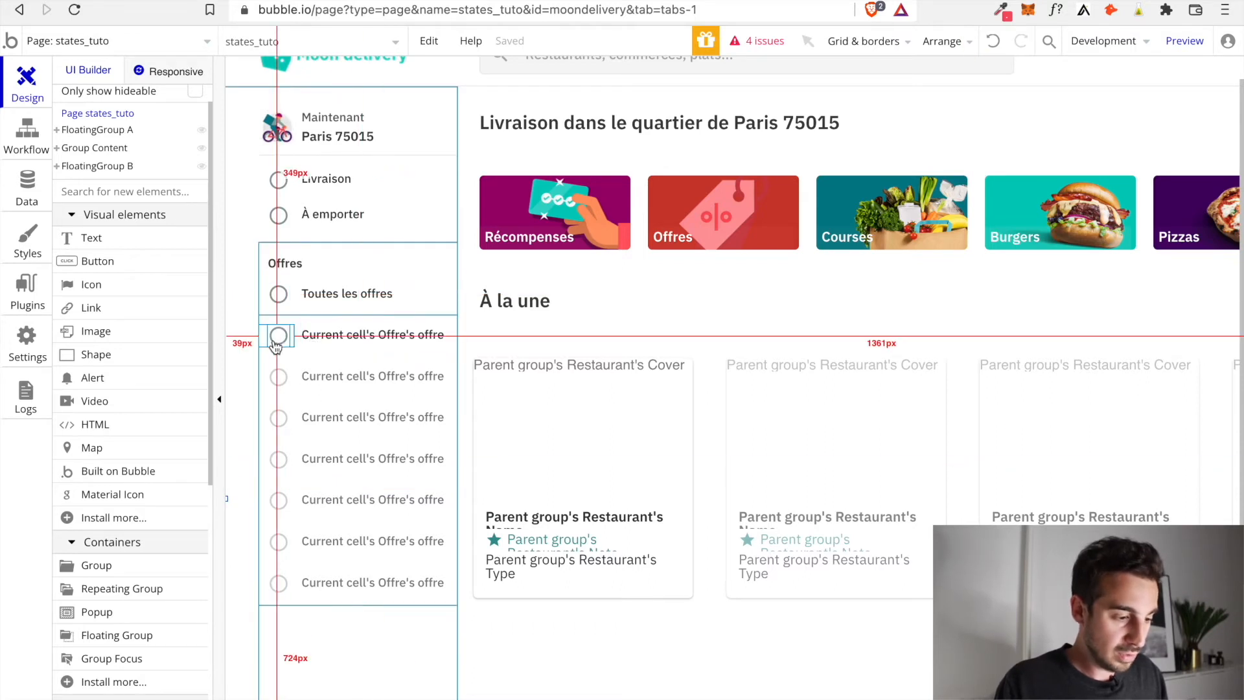
scroll(533, 452, "down", 5)
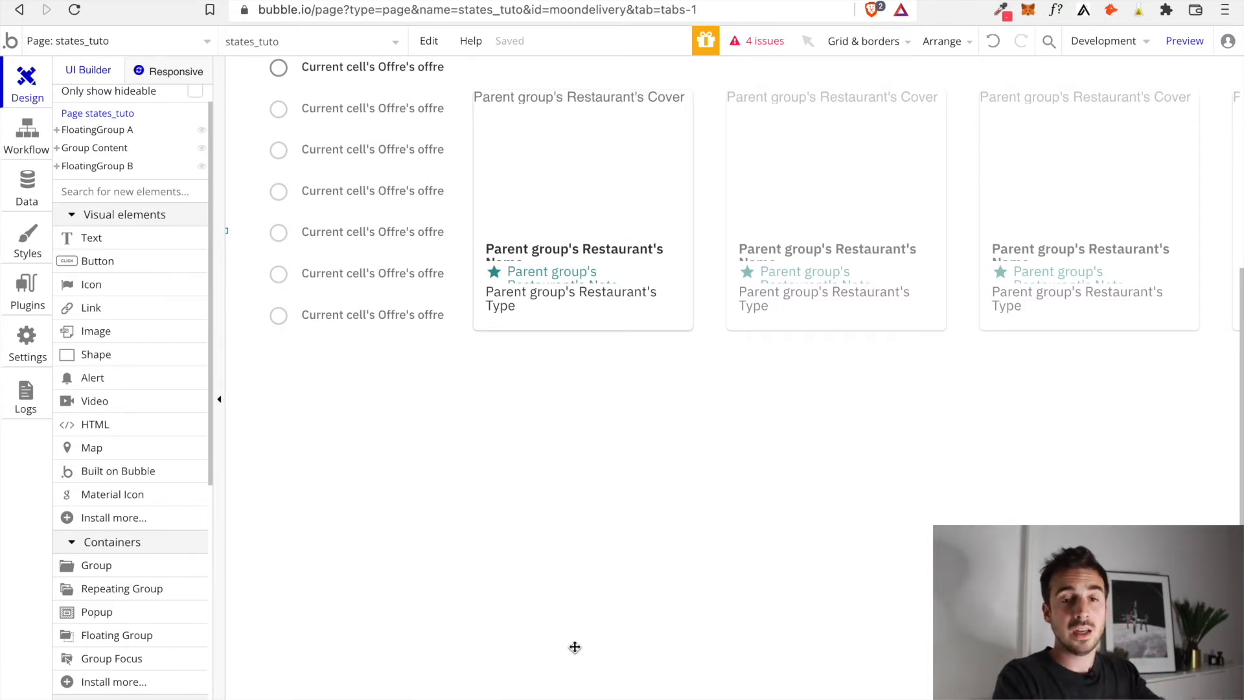
- Start a new custom state on the states_tuto page and name it "Offre select"
double_click(613, 646)
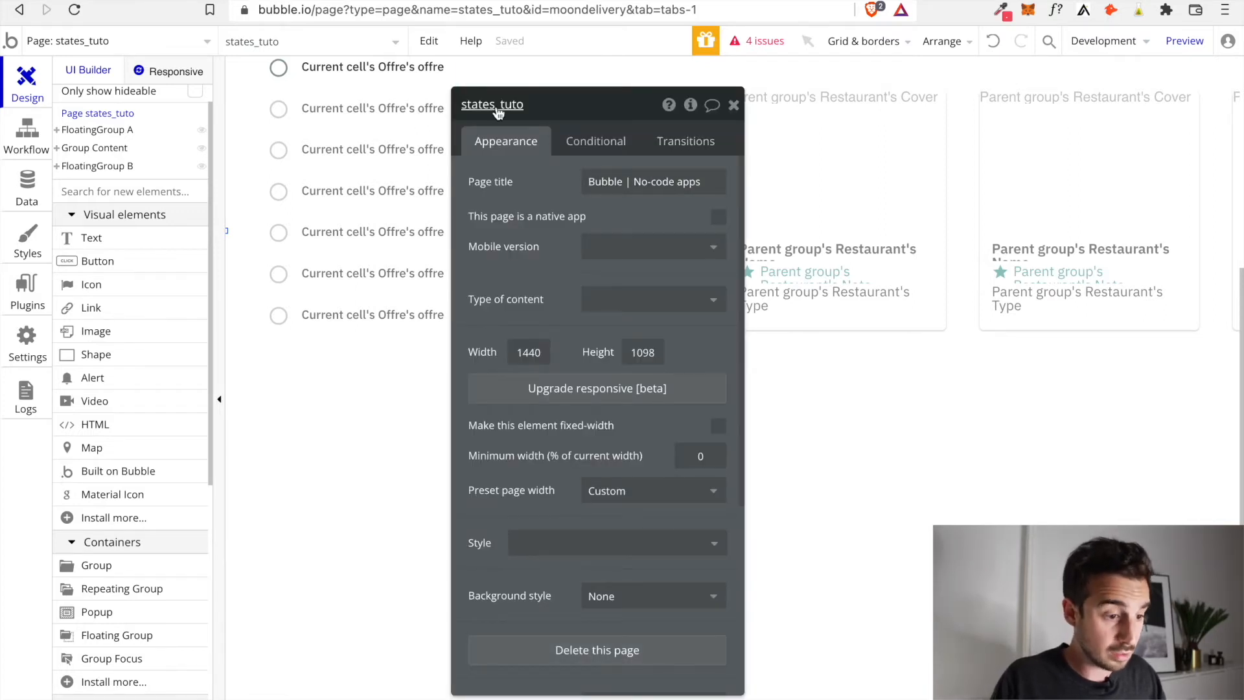
left_click(690, 104)
left_click(836, 158)
type("Offre selec")
key("BackSpace")
key("BackSpace")
type("lect")
- Set the new state's type to Offre as a list with multiple entries, create it, and close the page's properties
left_click(677, 189)
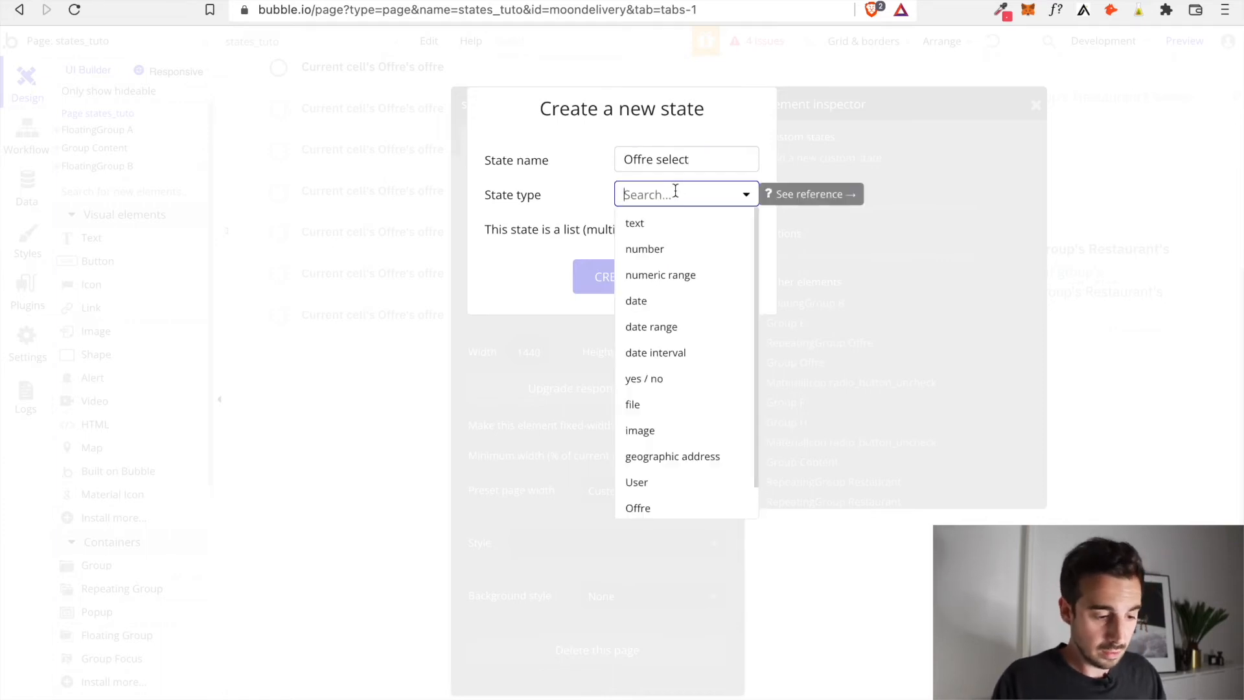
scroll(684, 369, "down", 1)
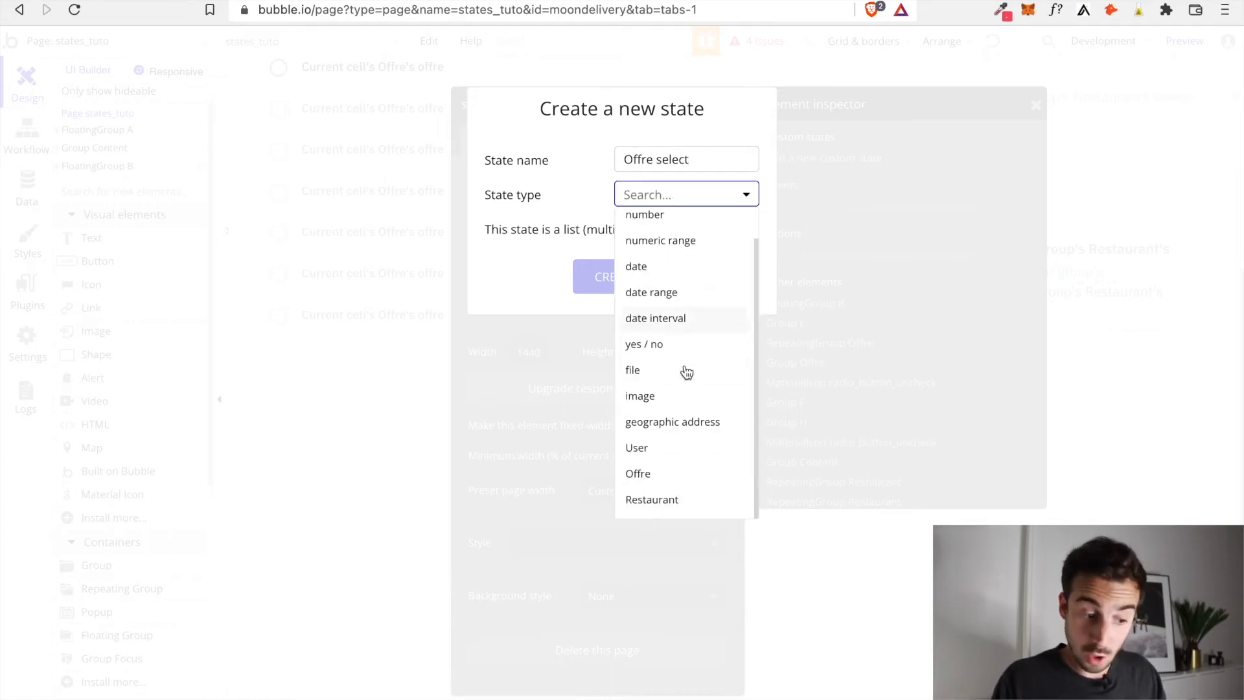
left_click(660, 476)
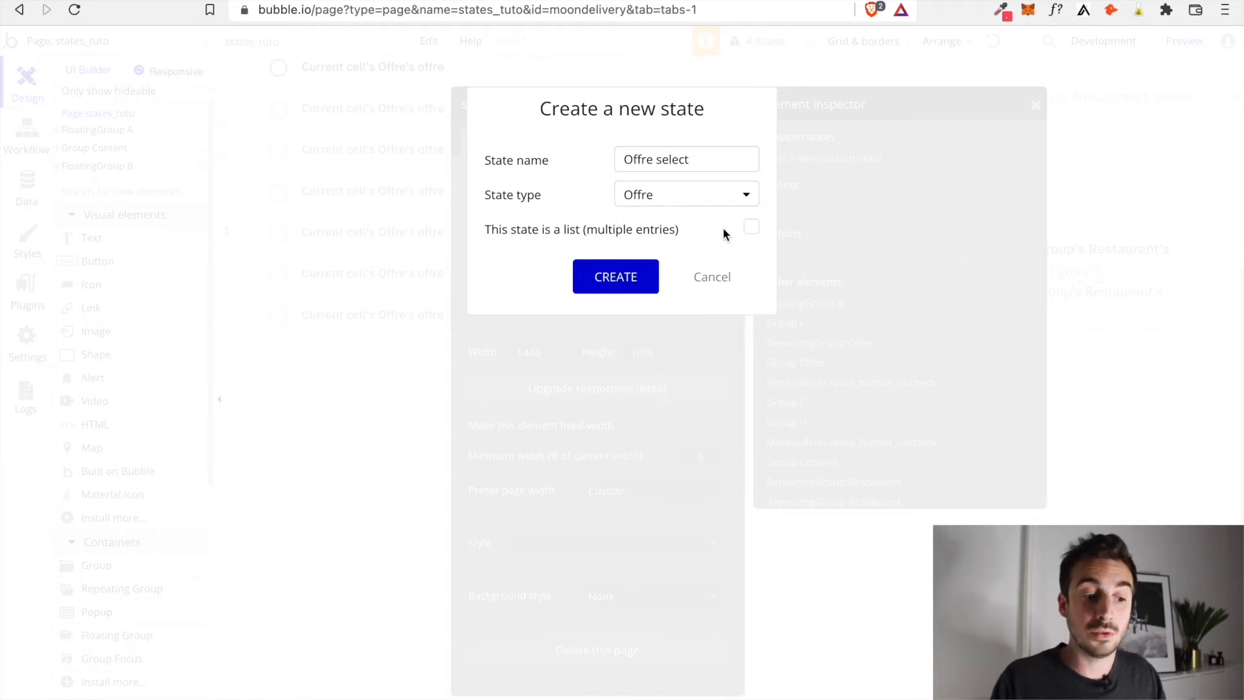
left_click(751, 227)
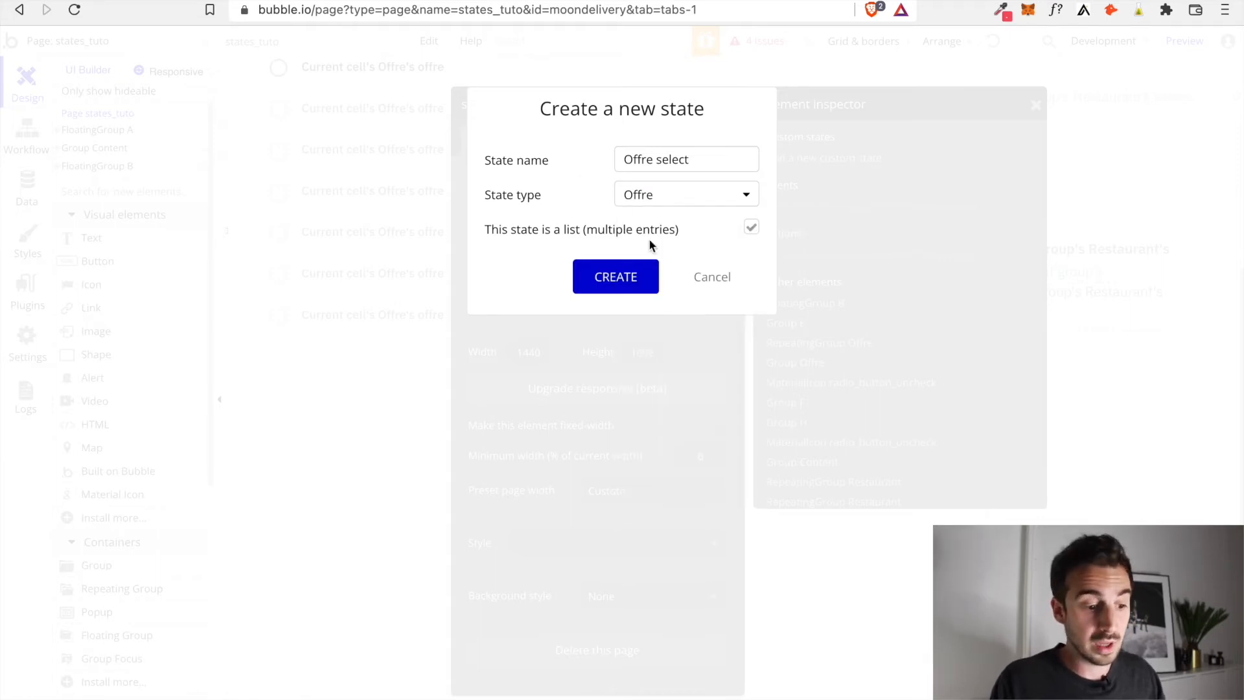
left_click(616, 277)
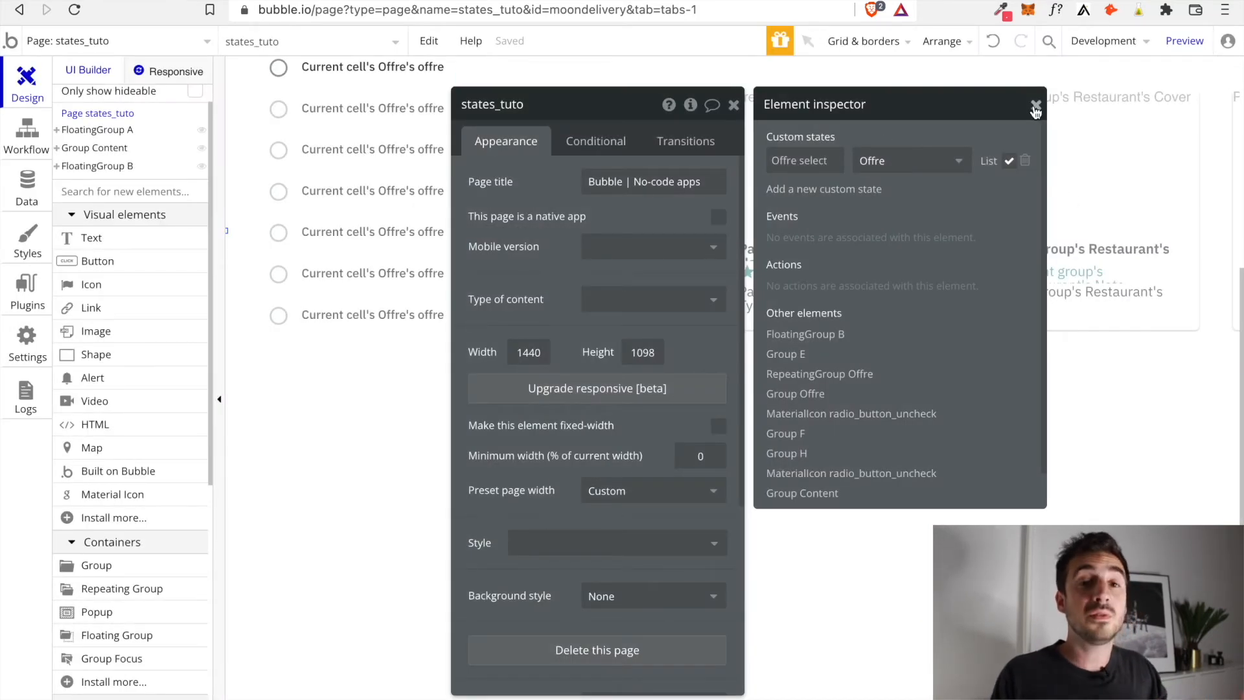
left_click(1035, 107)
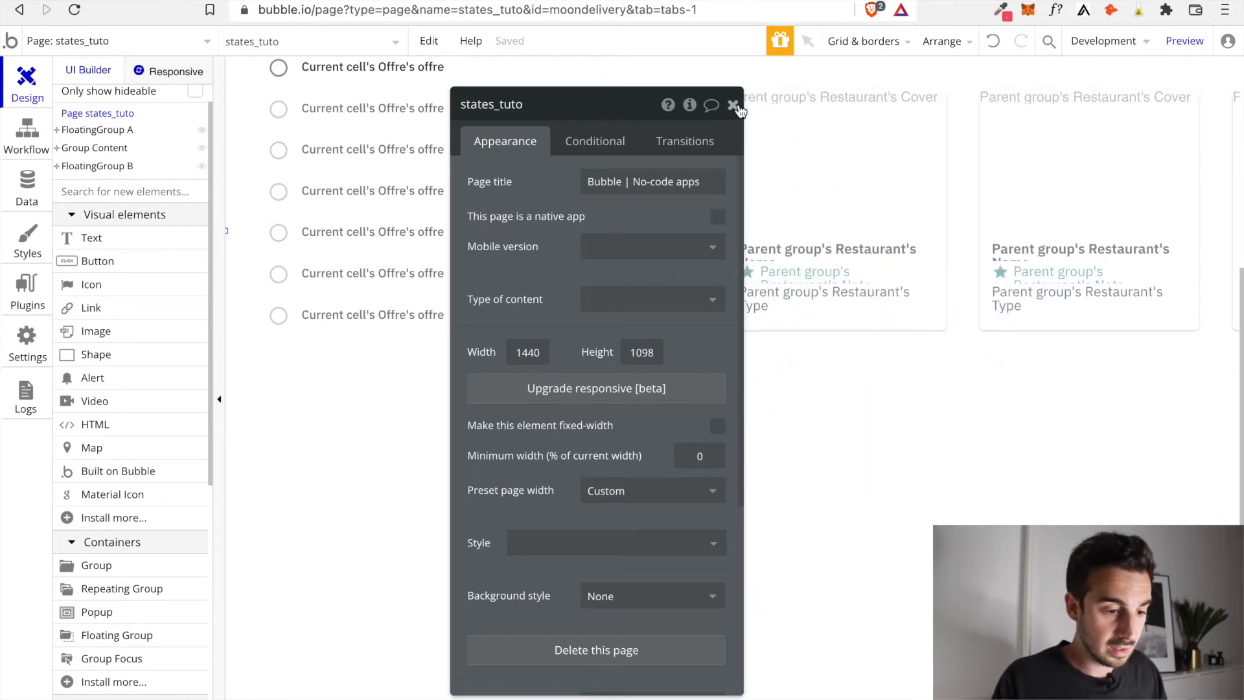
left_click(732, 105)
- Create a click workflow for Group Offre around the first offer's radio icon and set its event color to Blue
scroll(428, 272, "up", 3)
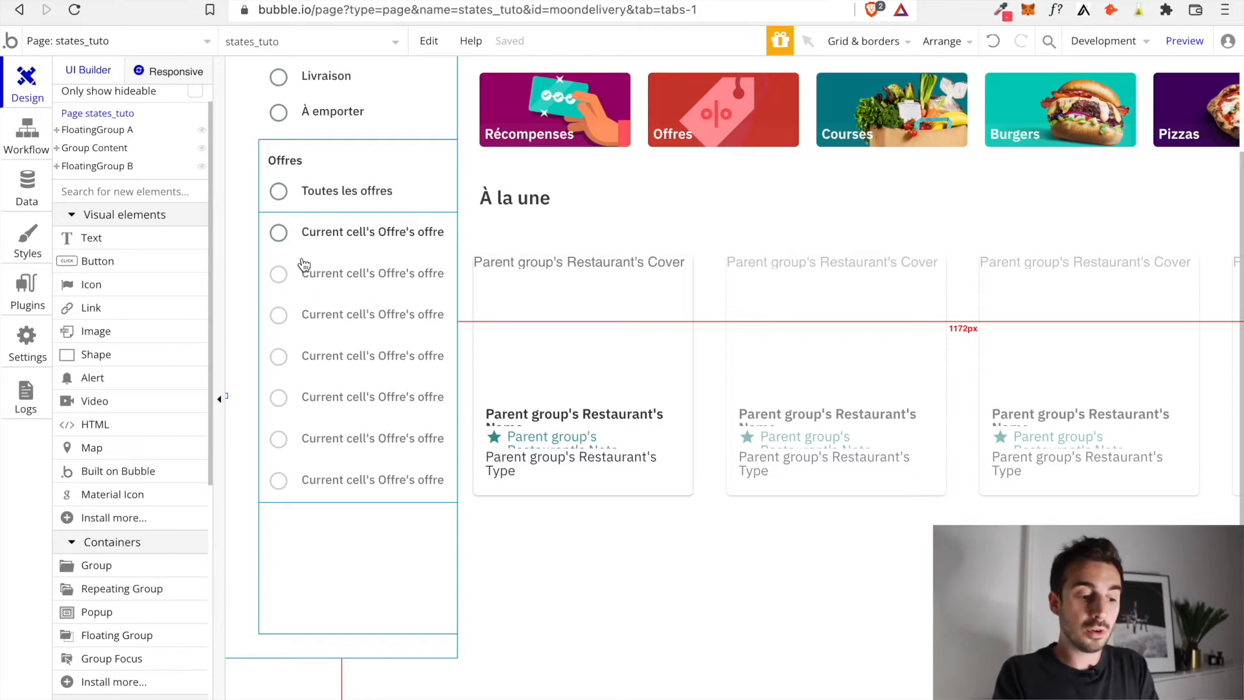
left_click(279, 233)
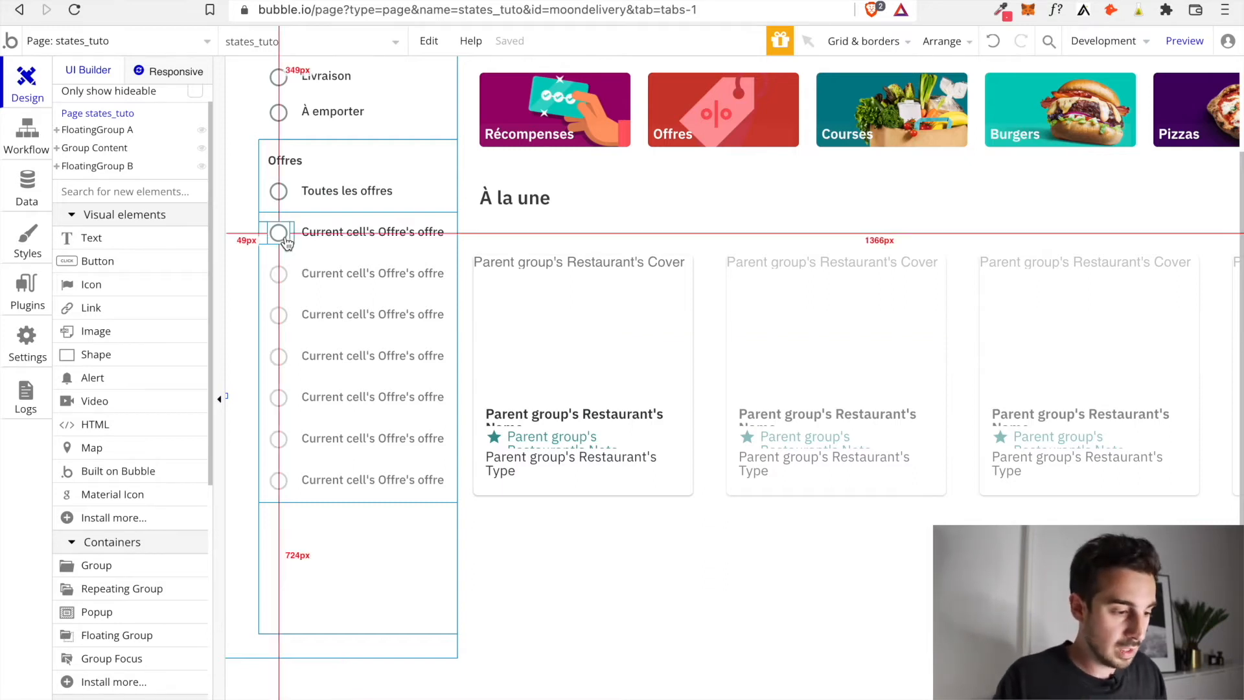
double_click(263, 241)
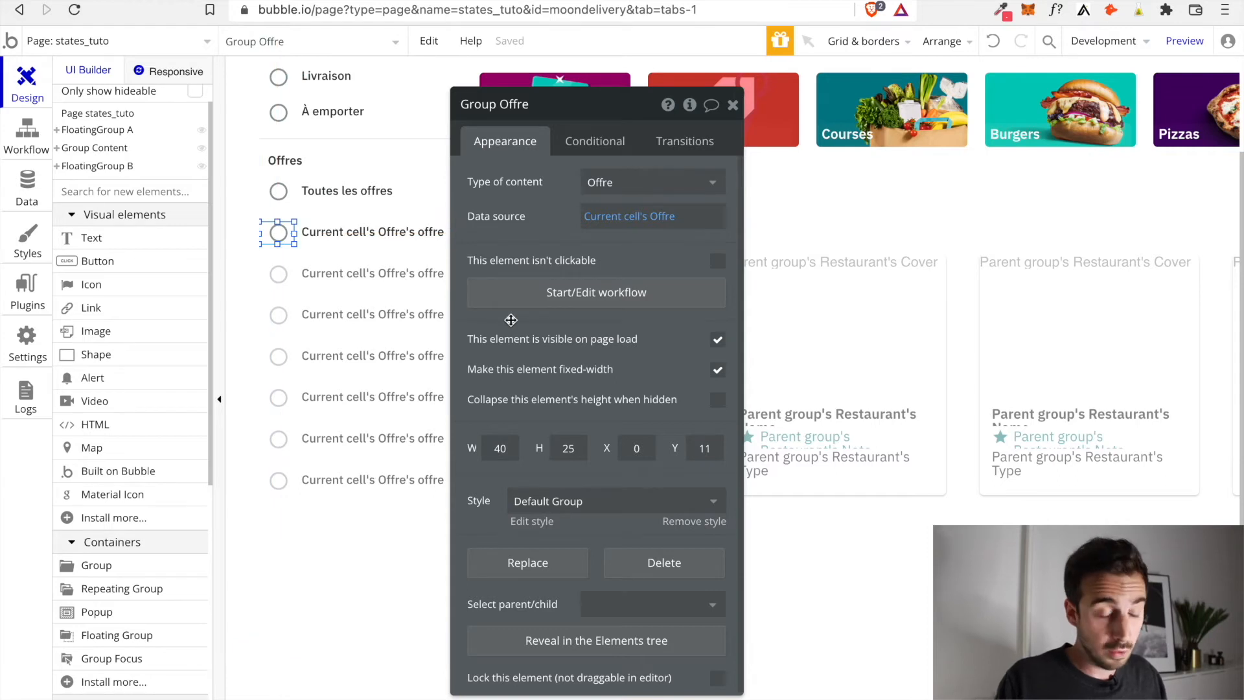
left_click(587, 298)
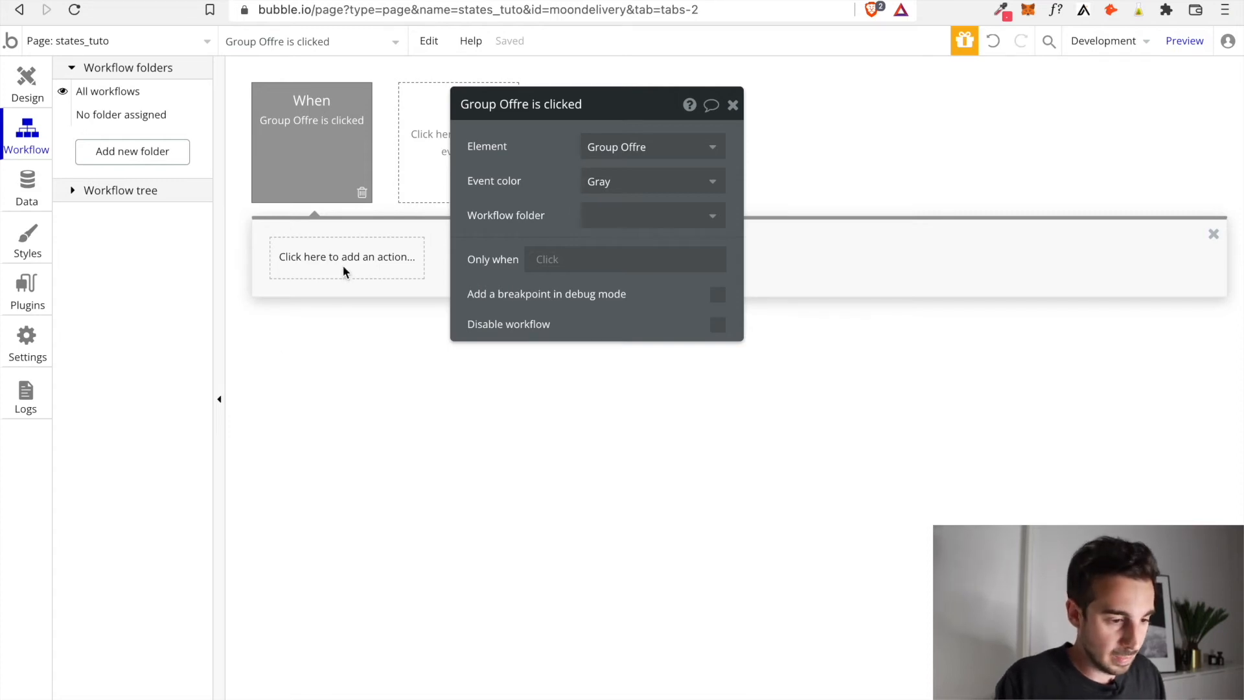
left_click(604, 188)
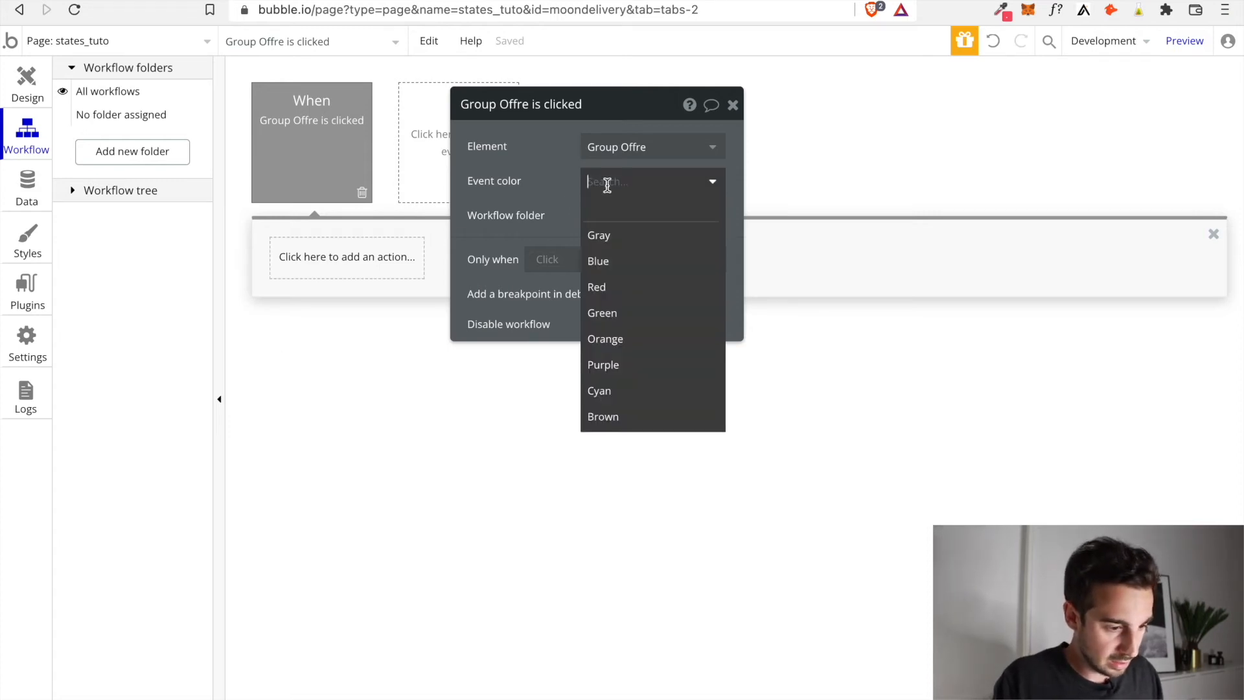
left_click(633, 273)
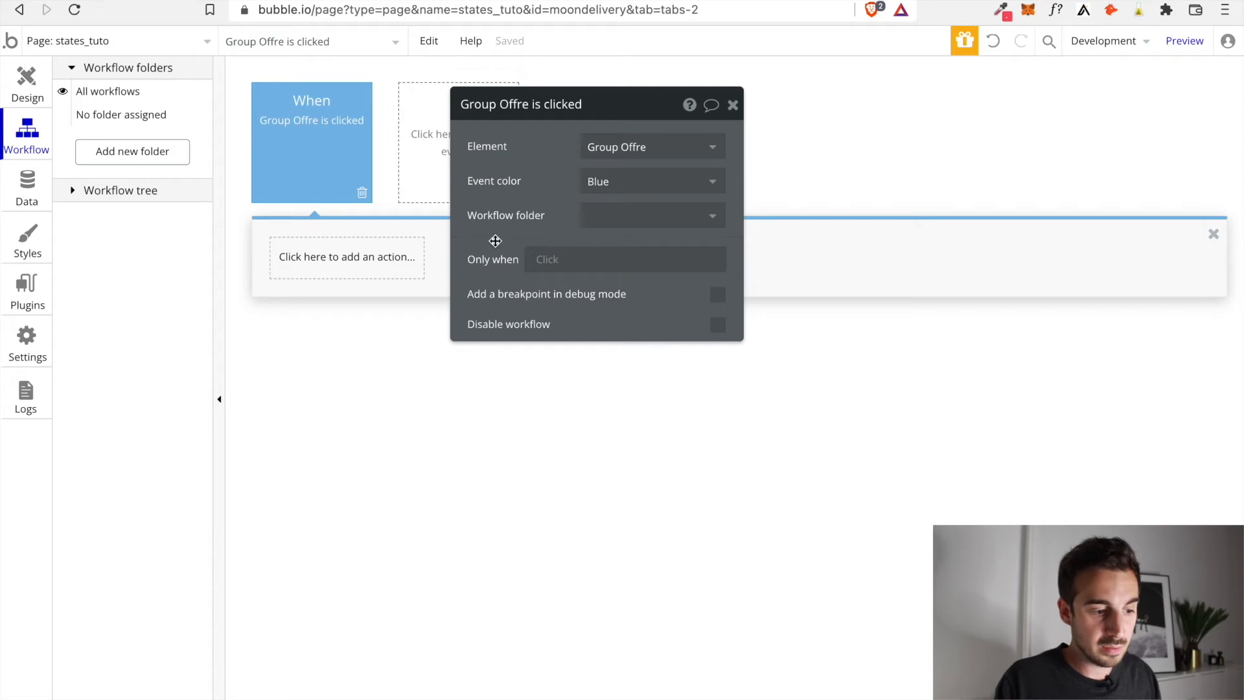
- Restrict the Group Offre click event to run only when states_tuto's Offre select contains Current cell's Offre
left_click(551, 263)
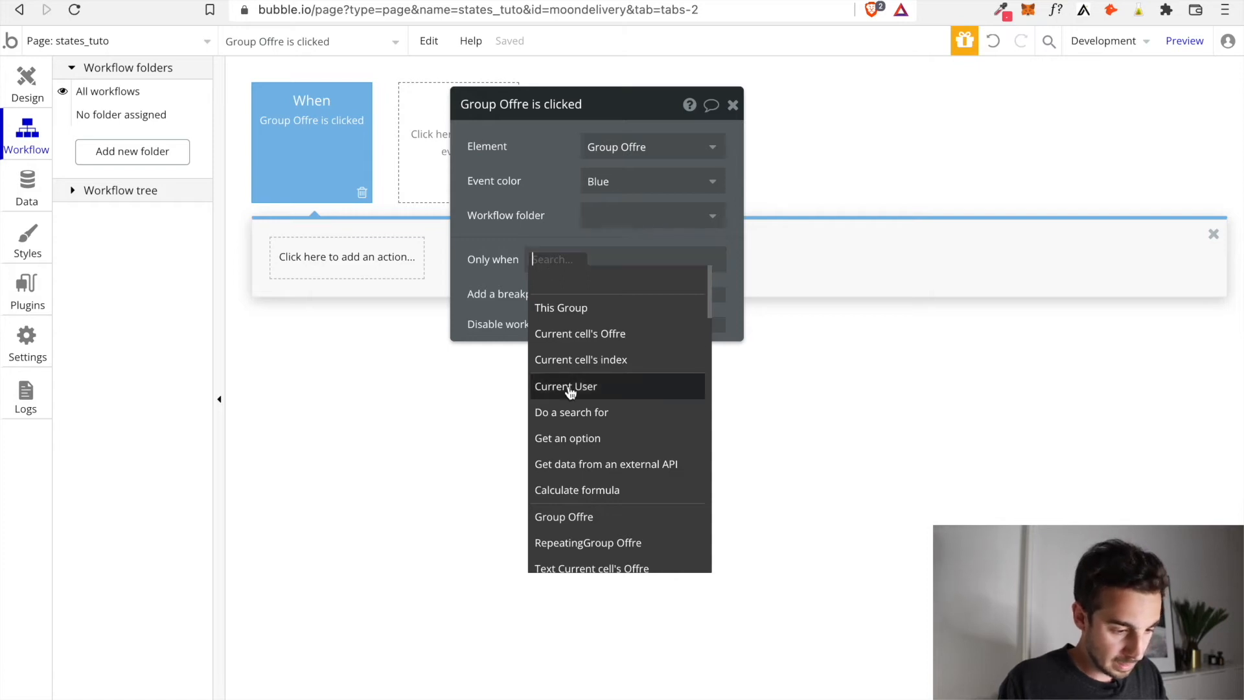
scroll(583, 408, "down", 5)
scroll(590, 497, "down", 10)
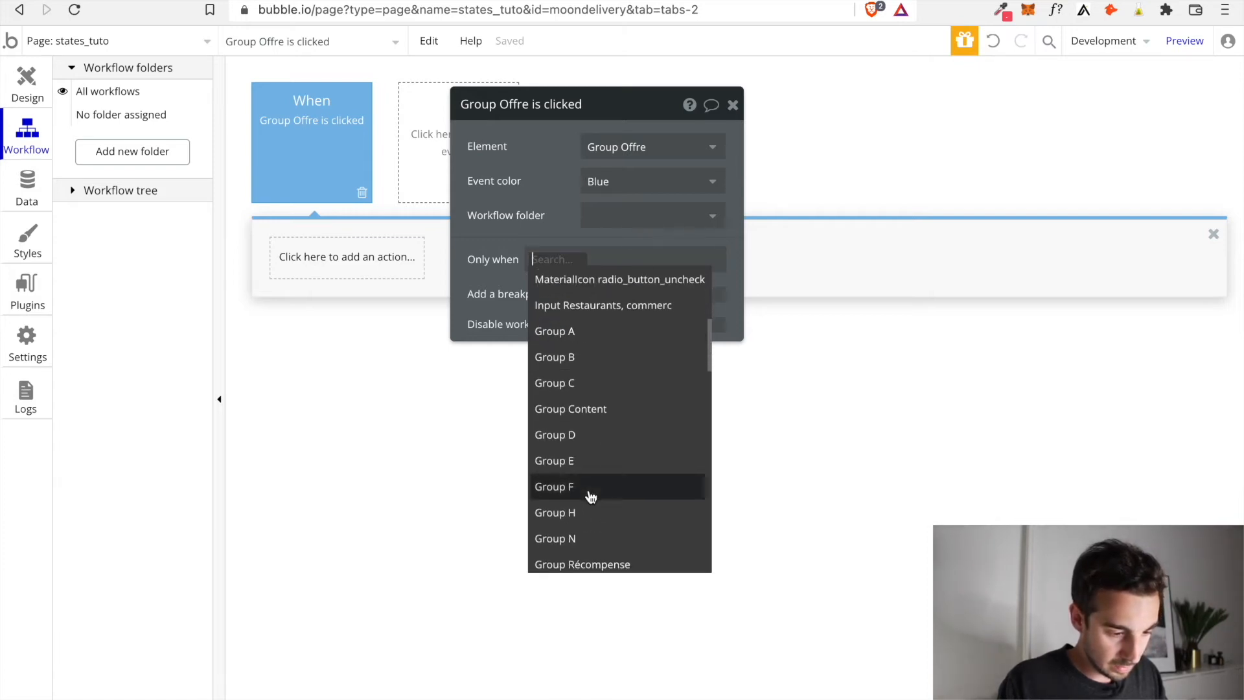
scroll(590, 497, "down", 10)
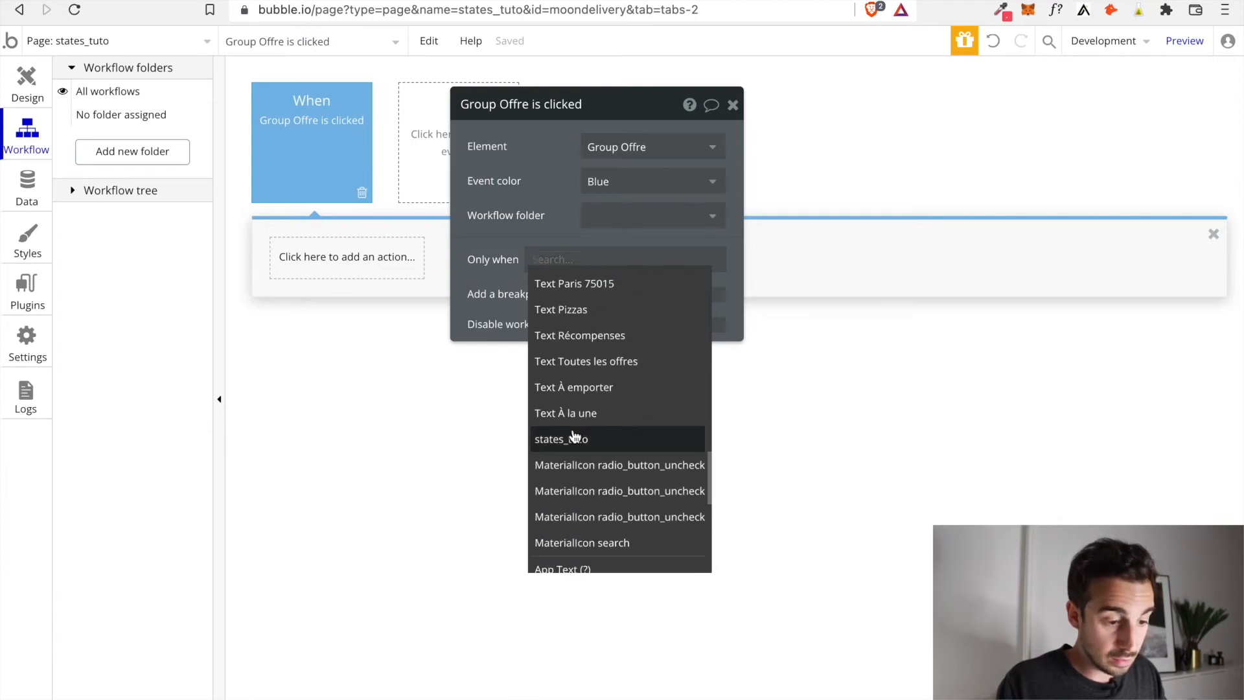
left_click(575, 435)
left_click(648, 334)
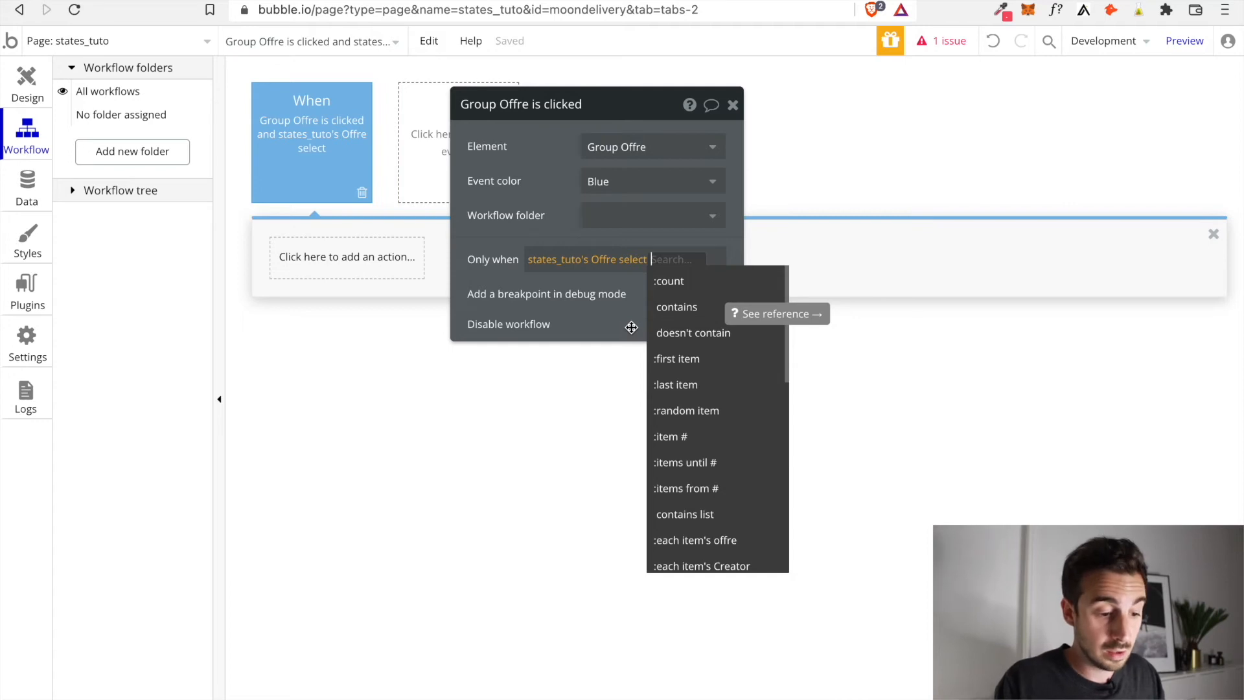
left_click(678, 309)
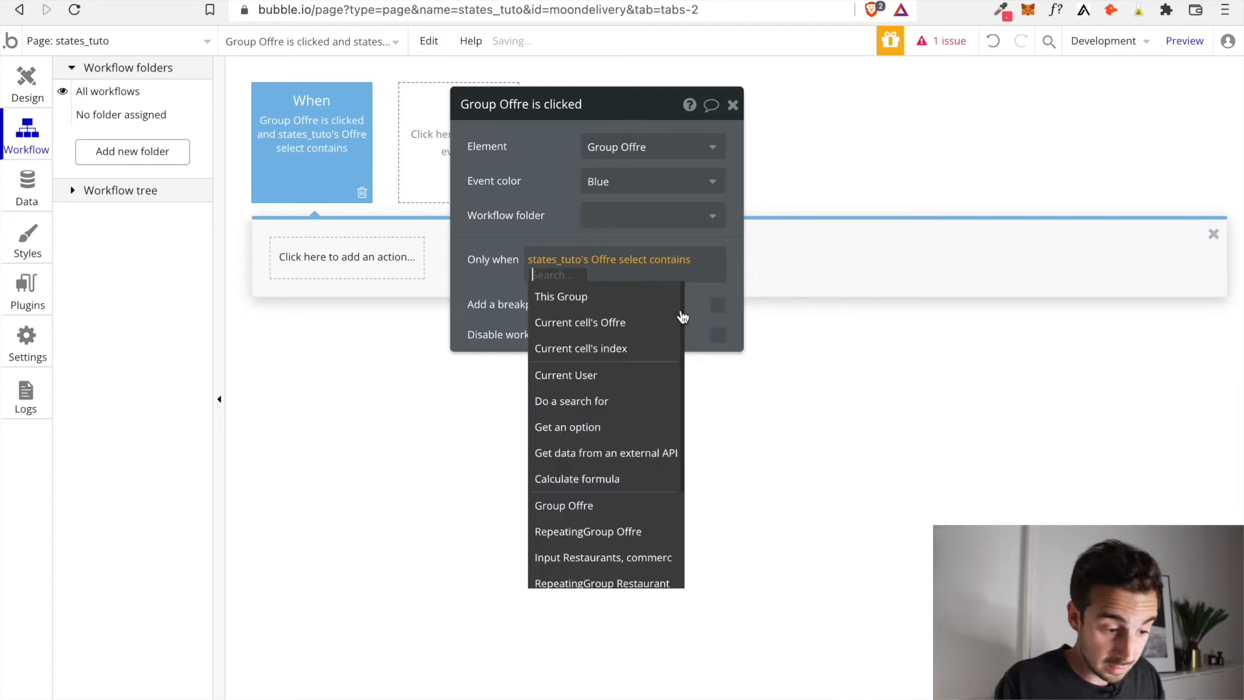
left_click(636, 324)
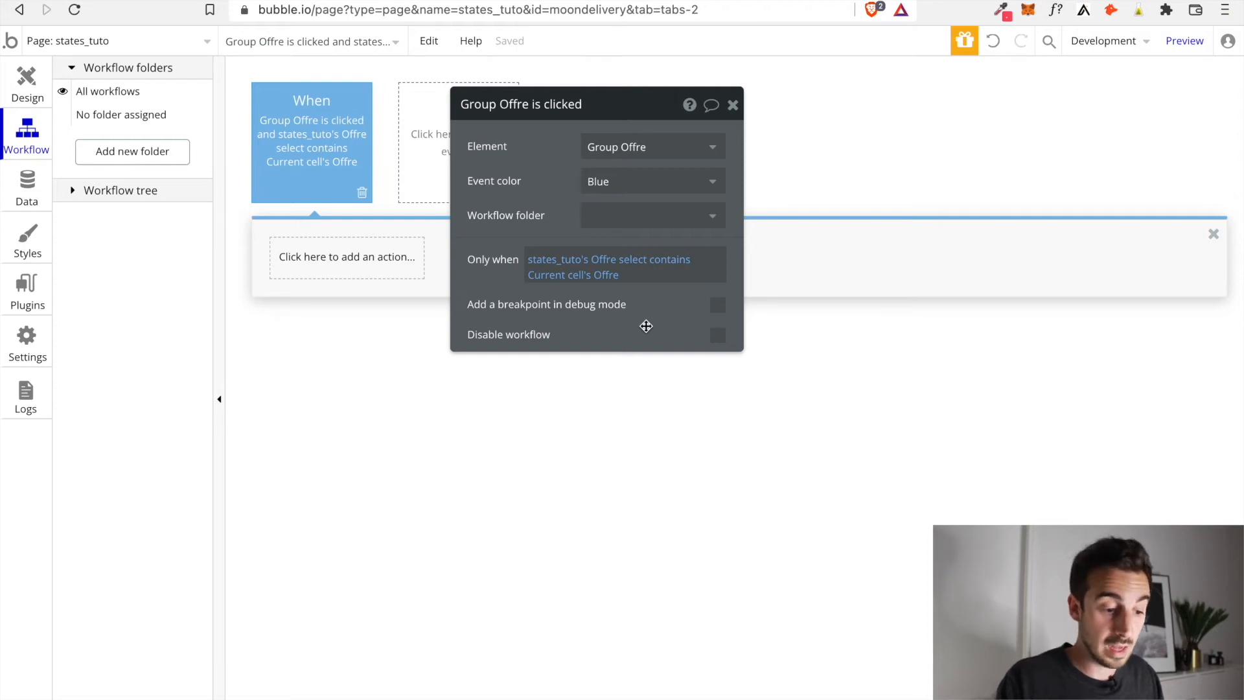
- Change the click event's condition operator to "doesn't contain" and close its properties
left_click(673, 264)
left_click(699, 363)
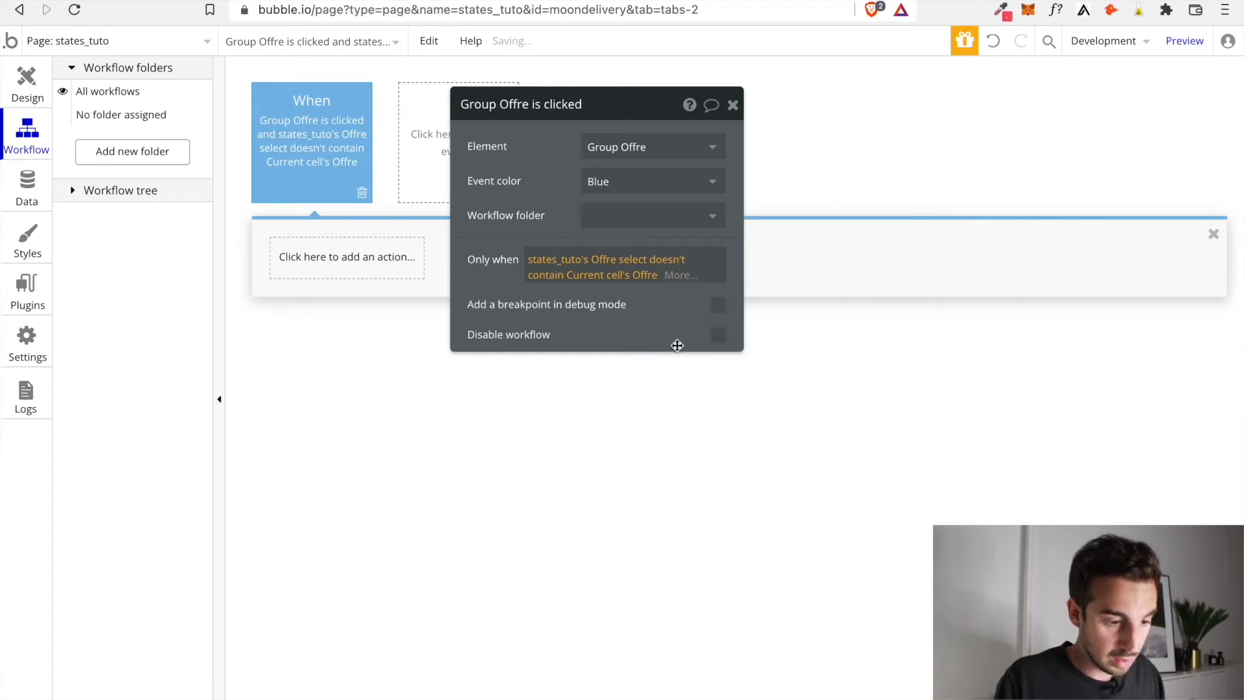
left_click(736, 111)
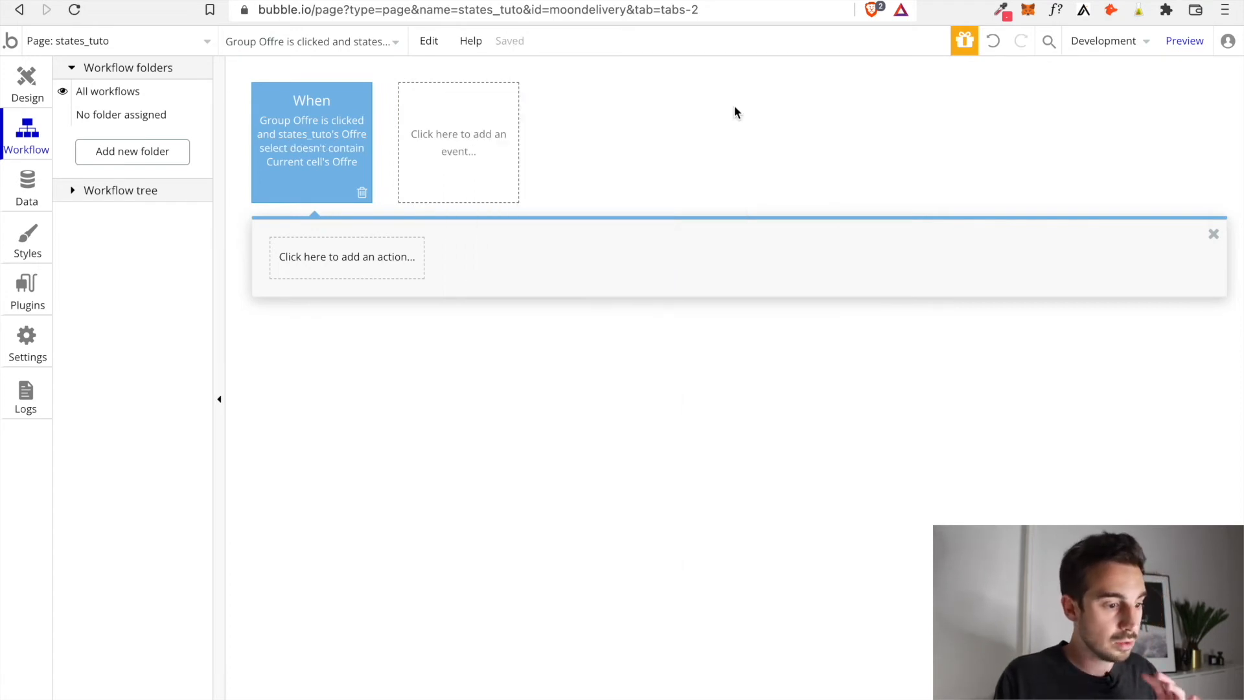
- Add a Set state action to the workflow, targeting the states_tuto page's Offre select custom state
left_click(331, 276)
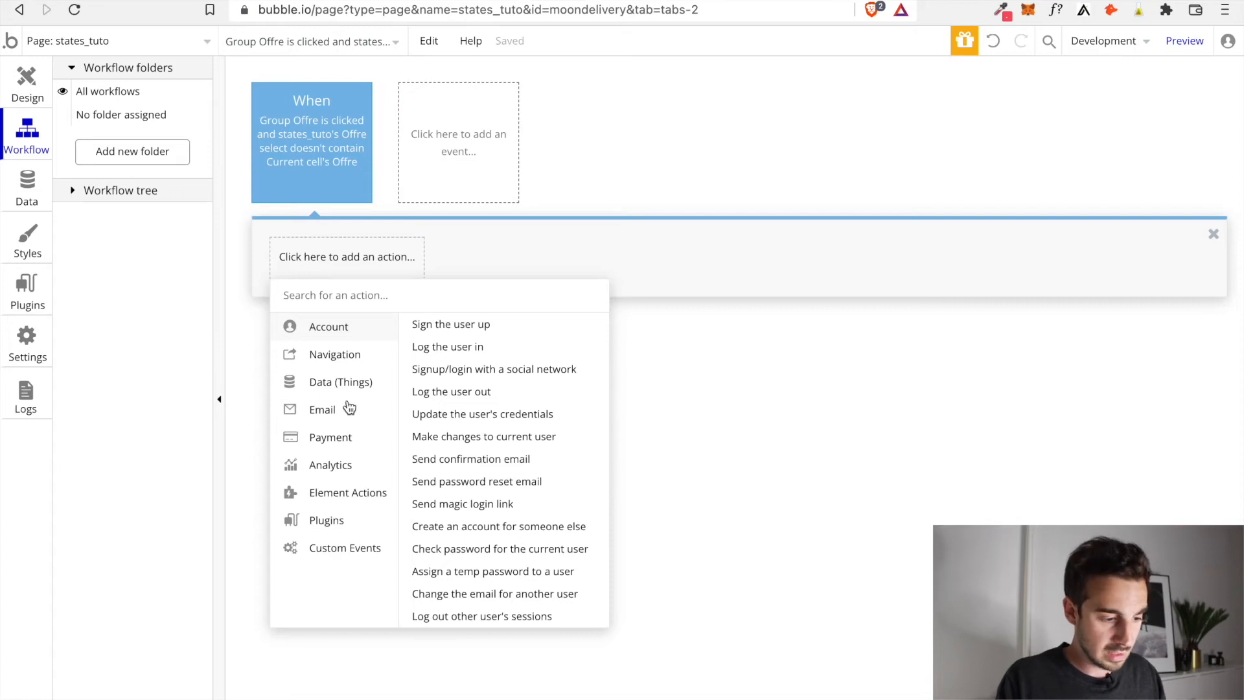
mouse_move(368, 502)
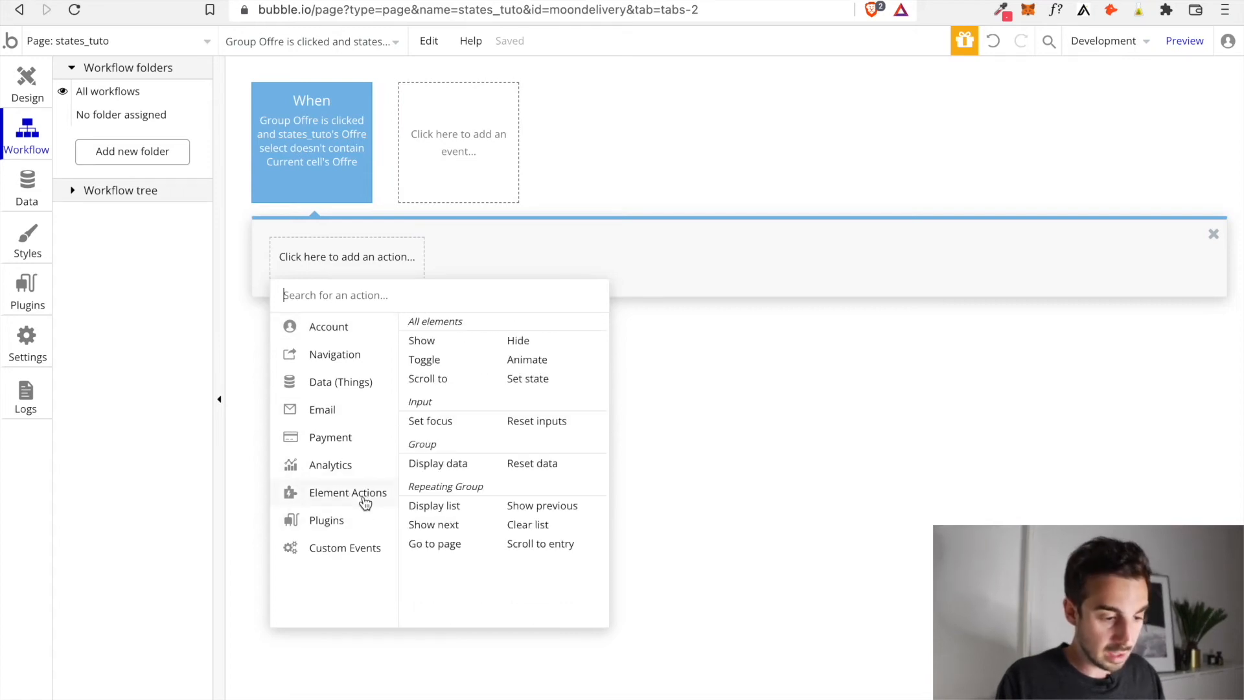
left_click(539, 382)
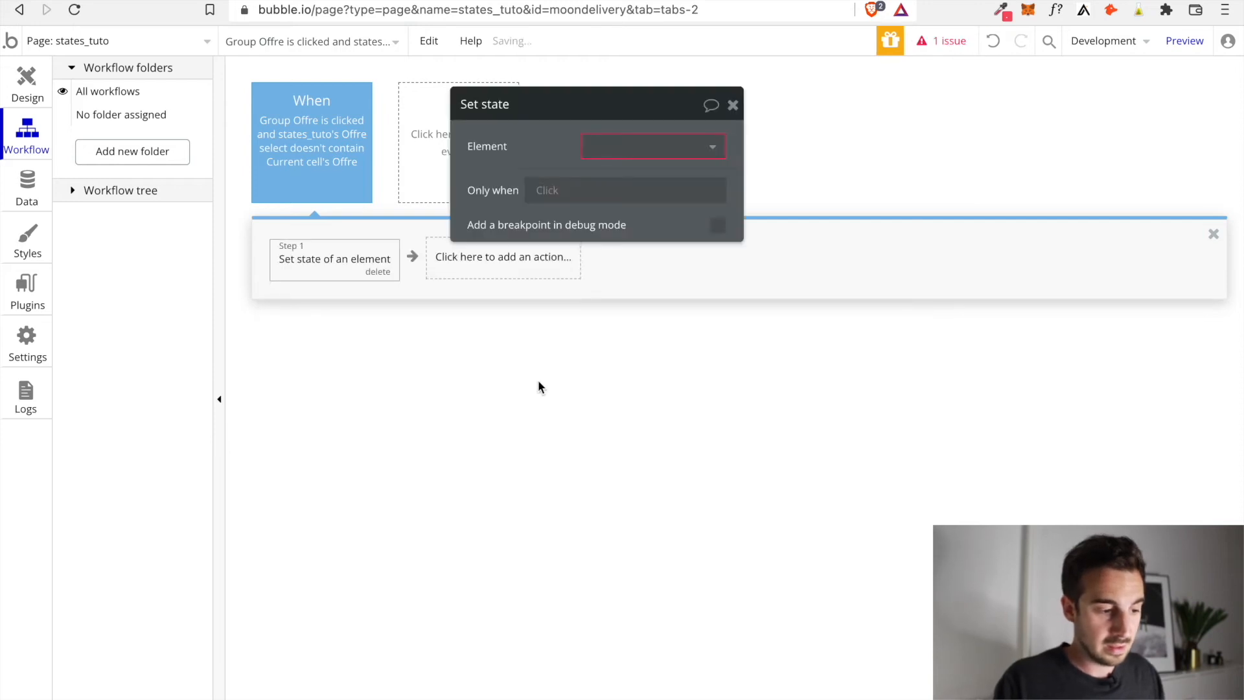
left_click(629, 150)
left_click(630, 173)
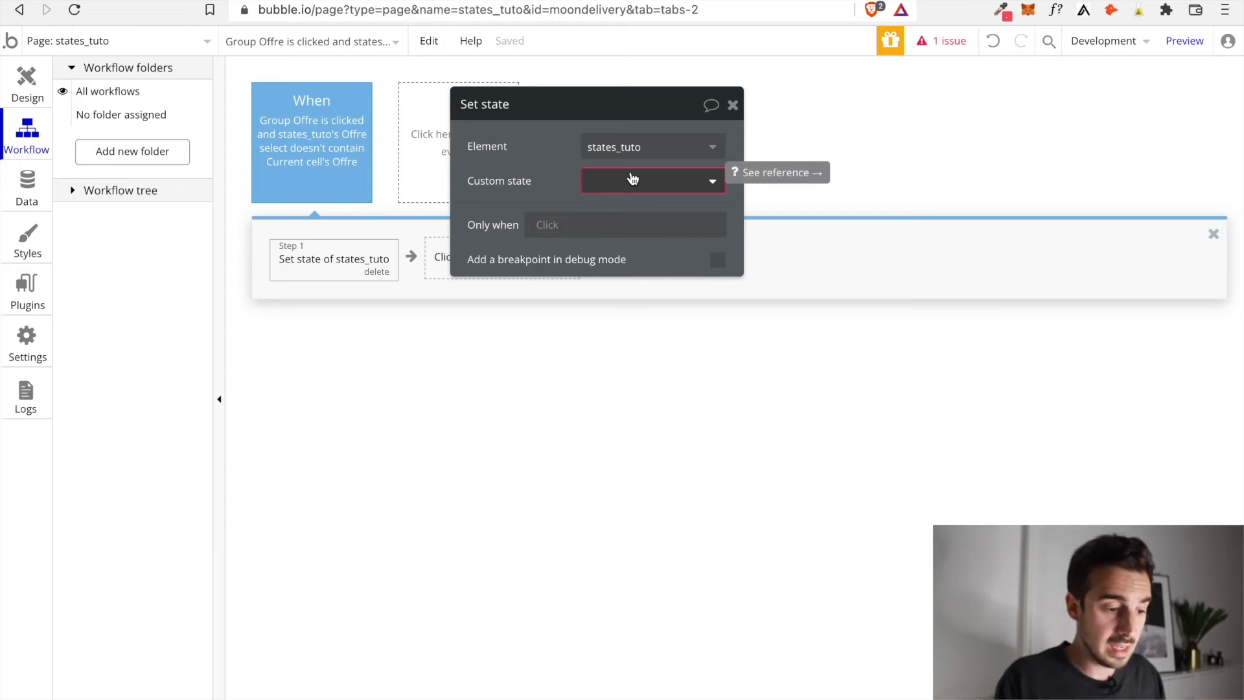
left_click(633, 182)
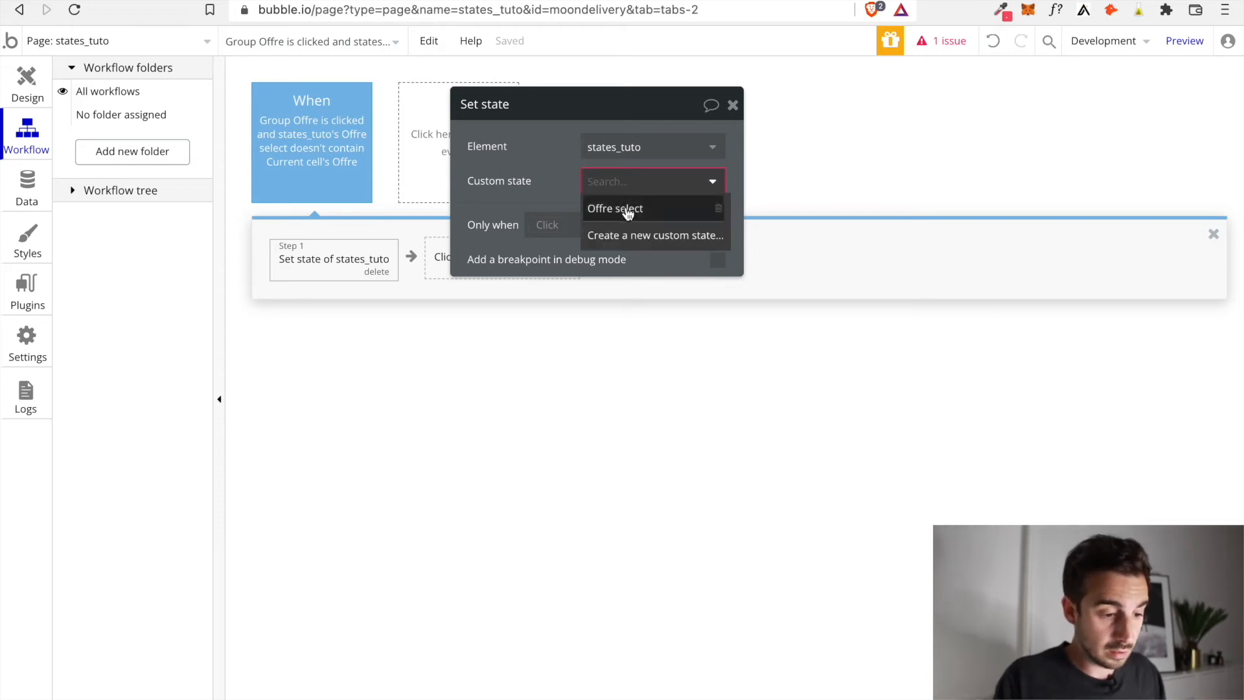
left_click(628, 210)
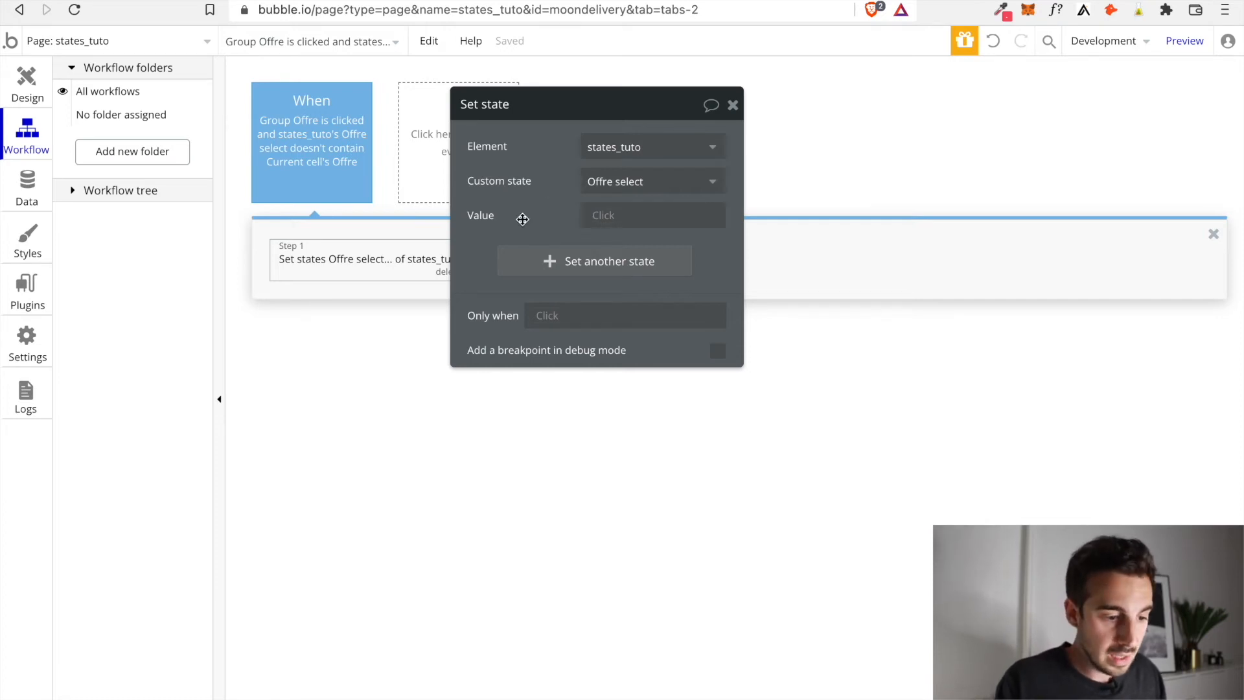
- Set the action's value to states_tuto's Offre select:plus item Current cell's Offre and close its properties
left_click(605, 224)
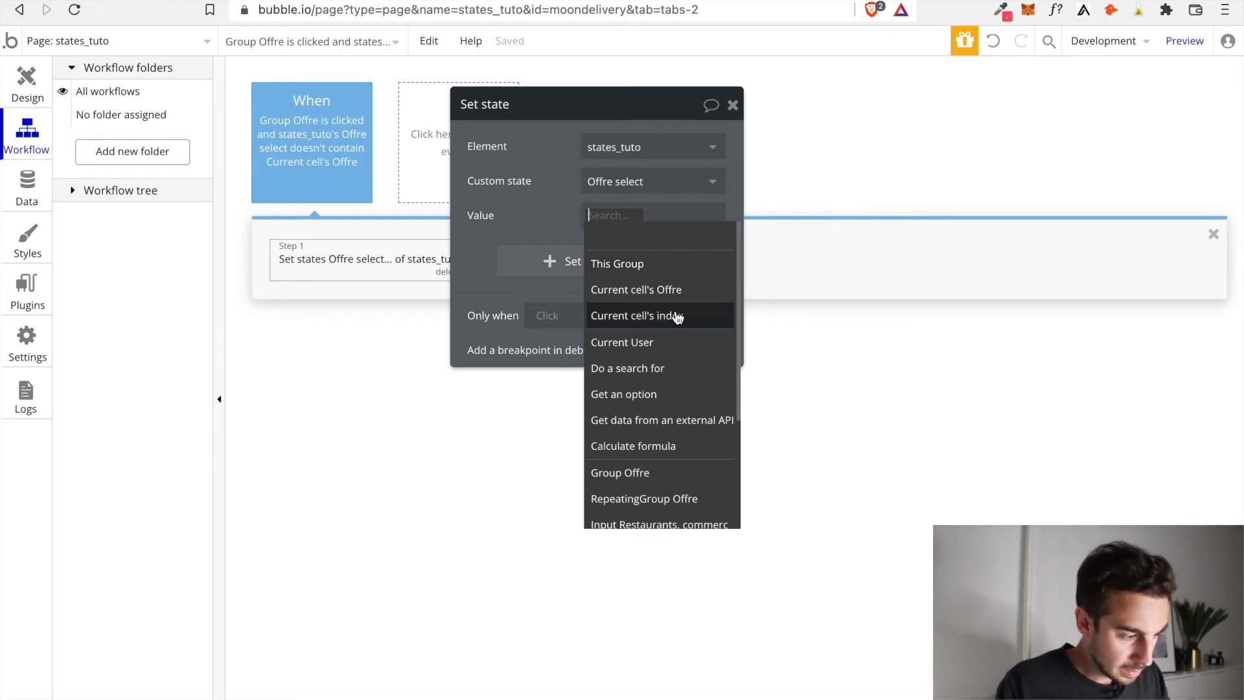
scroll(671, 360, "down", 3)
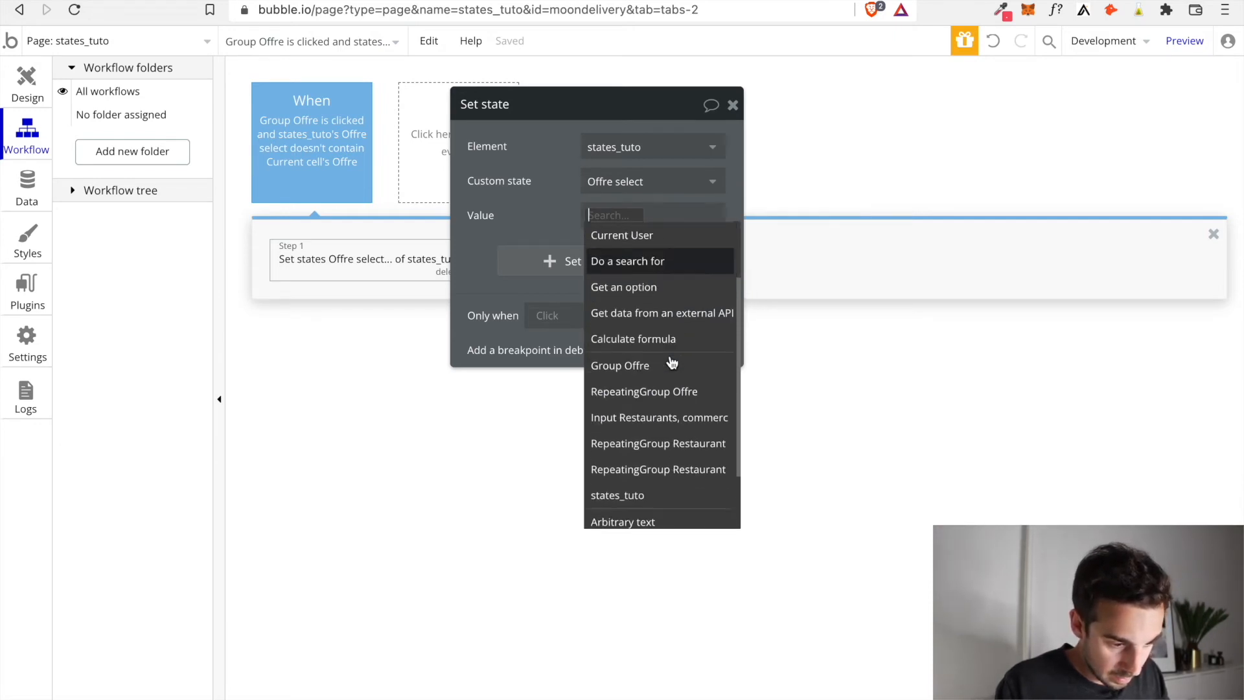
left_click(649, 434)
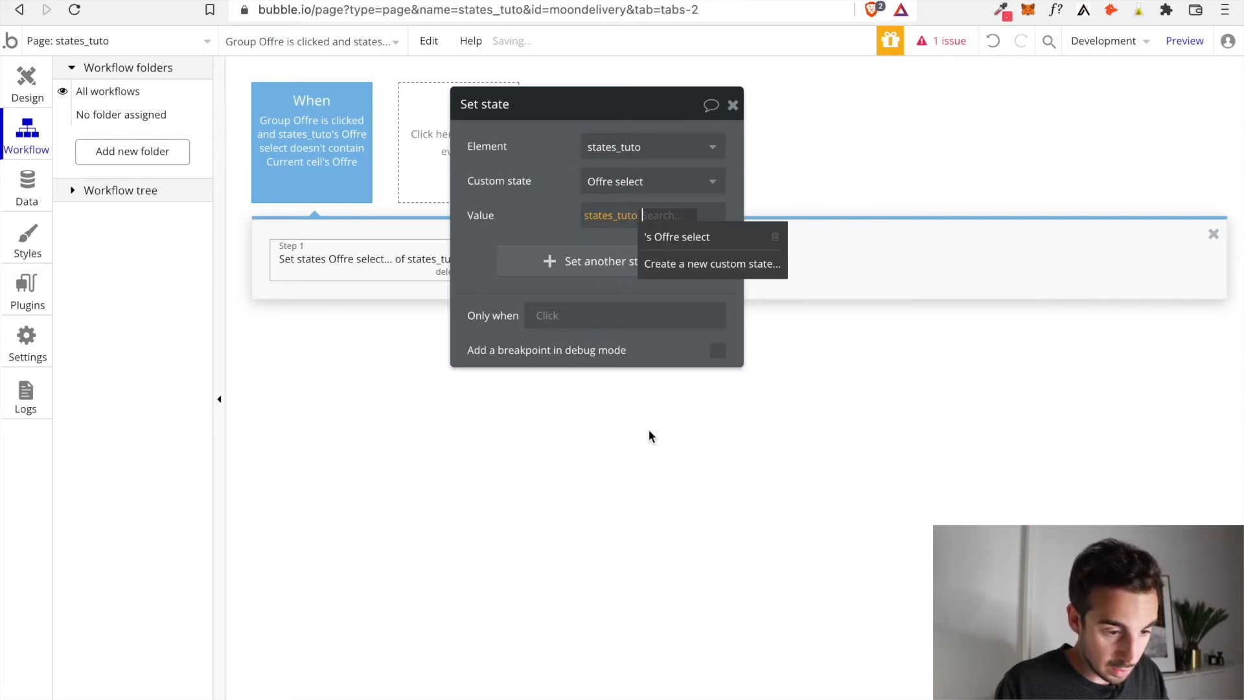
left_click(669, 238)
left_click(612, 232)
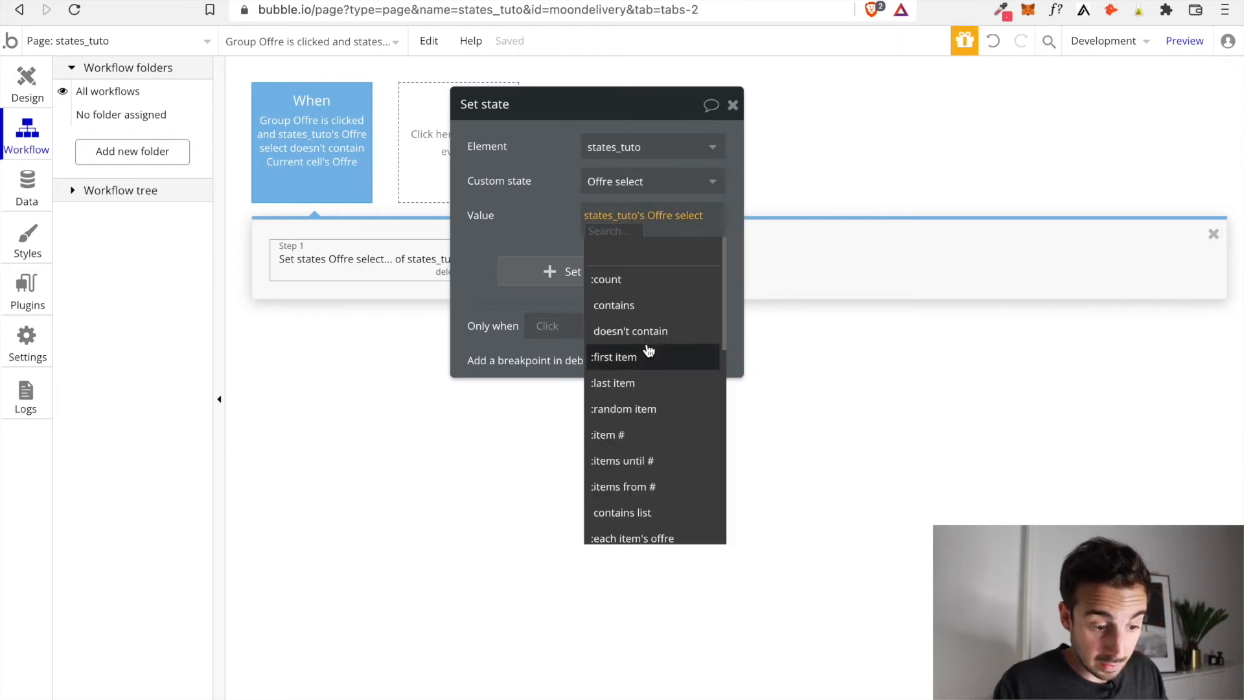
scroll(648, 350, "down", 2)
scroll(649, 350, "down", 5)
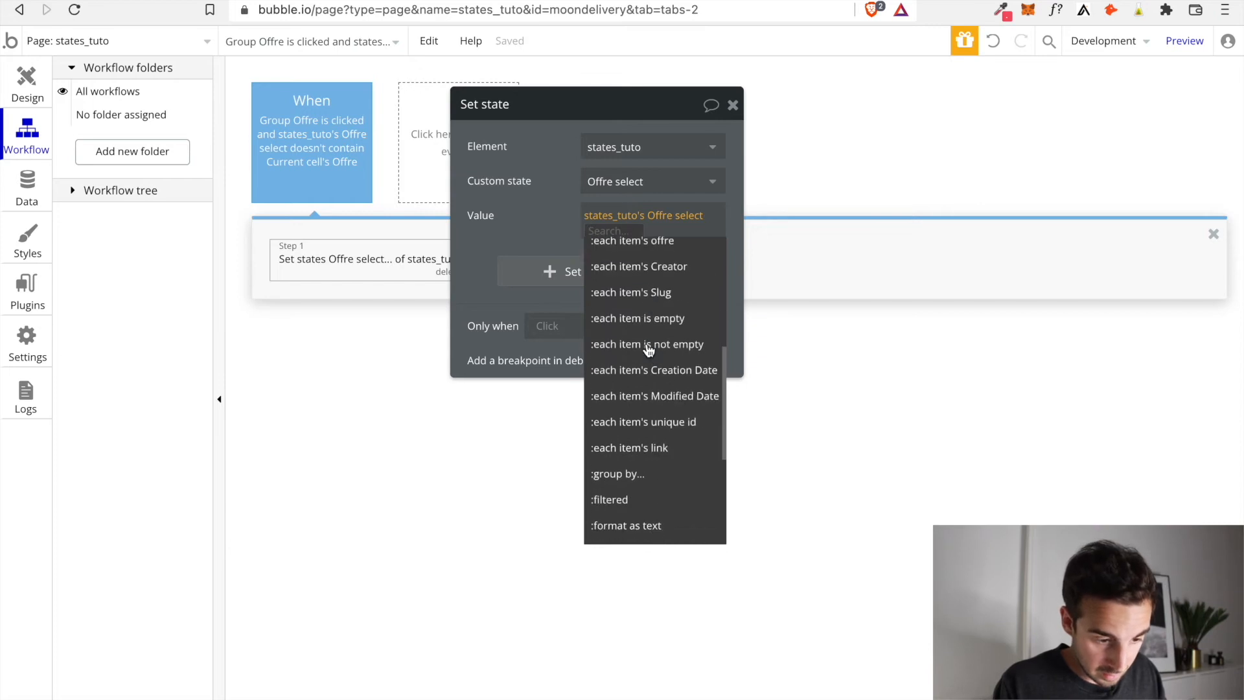
scroll(649, 351, "down", 5)
left_click(631, 470)
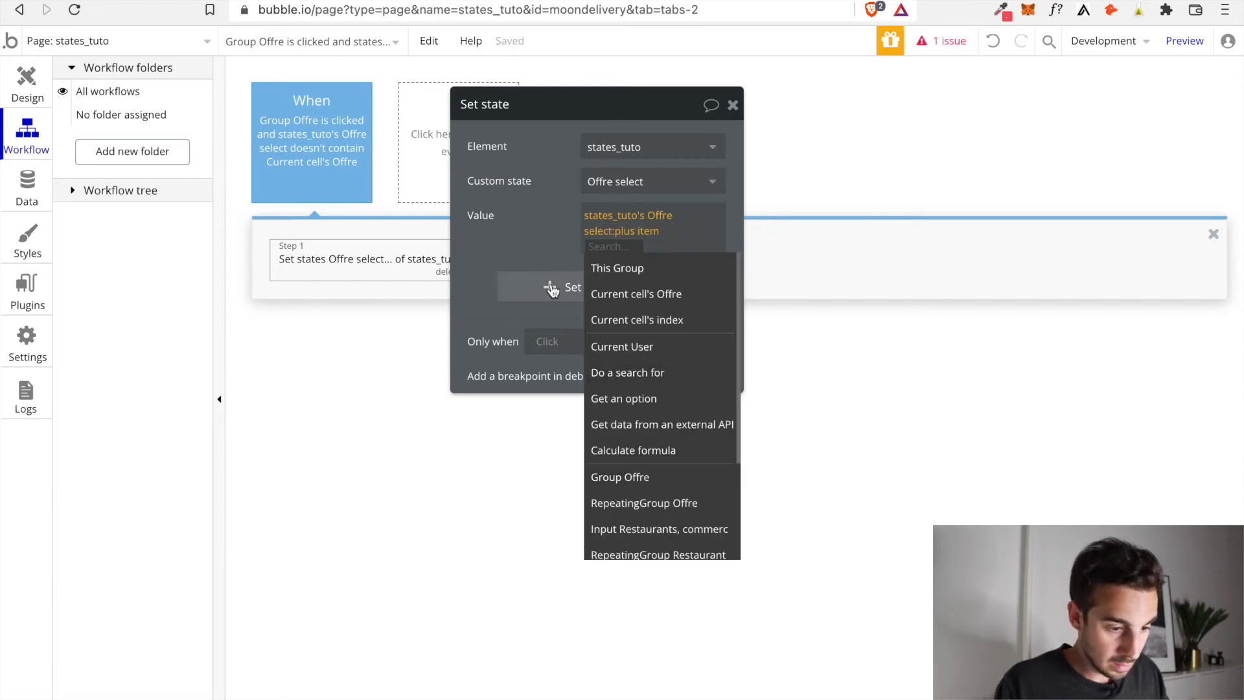
left_click(631, 293)
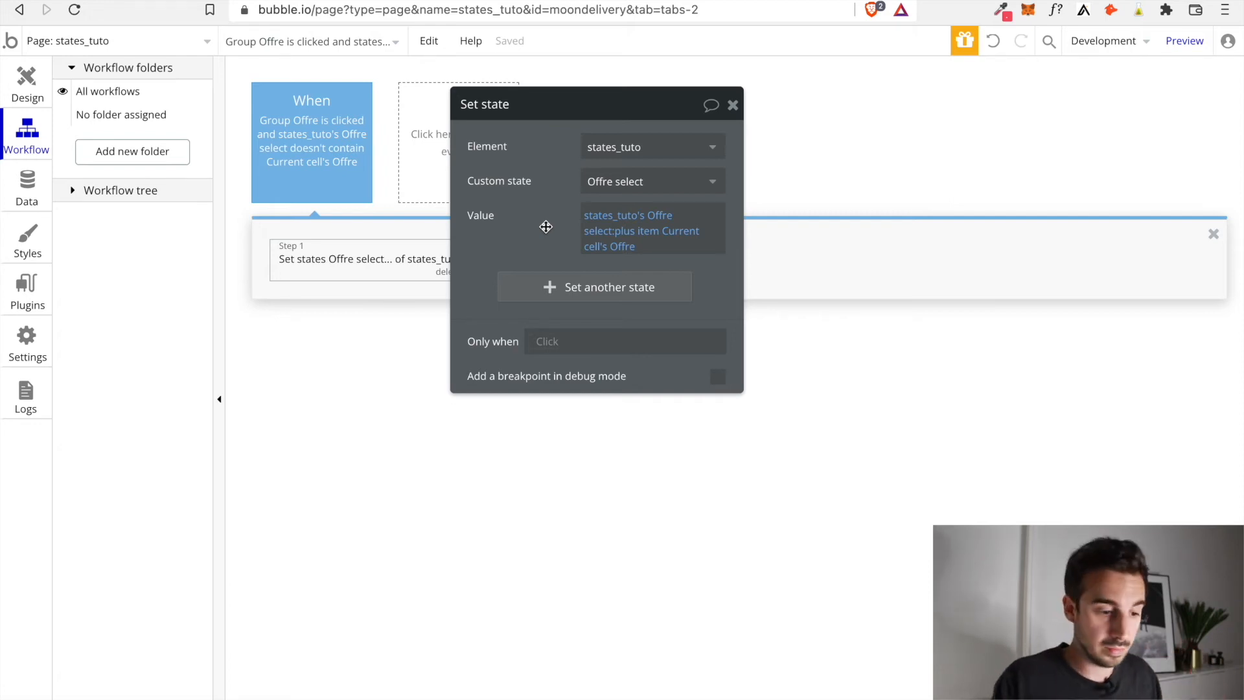
left_click(733, 105)
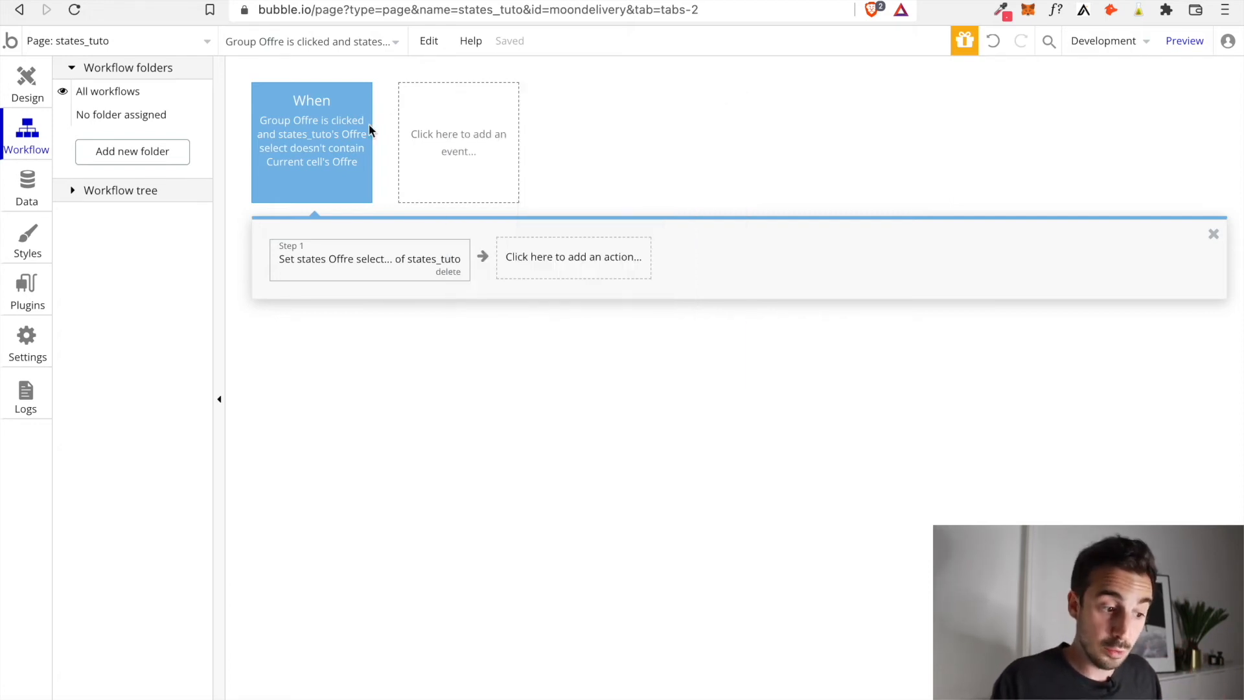
- Duplicate the Group Offre click event together with its Set state action
right_click(337, 154)
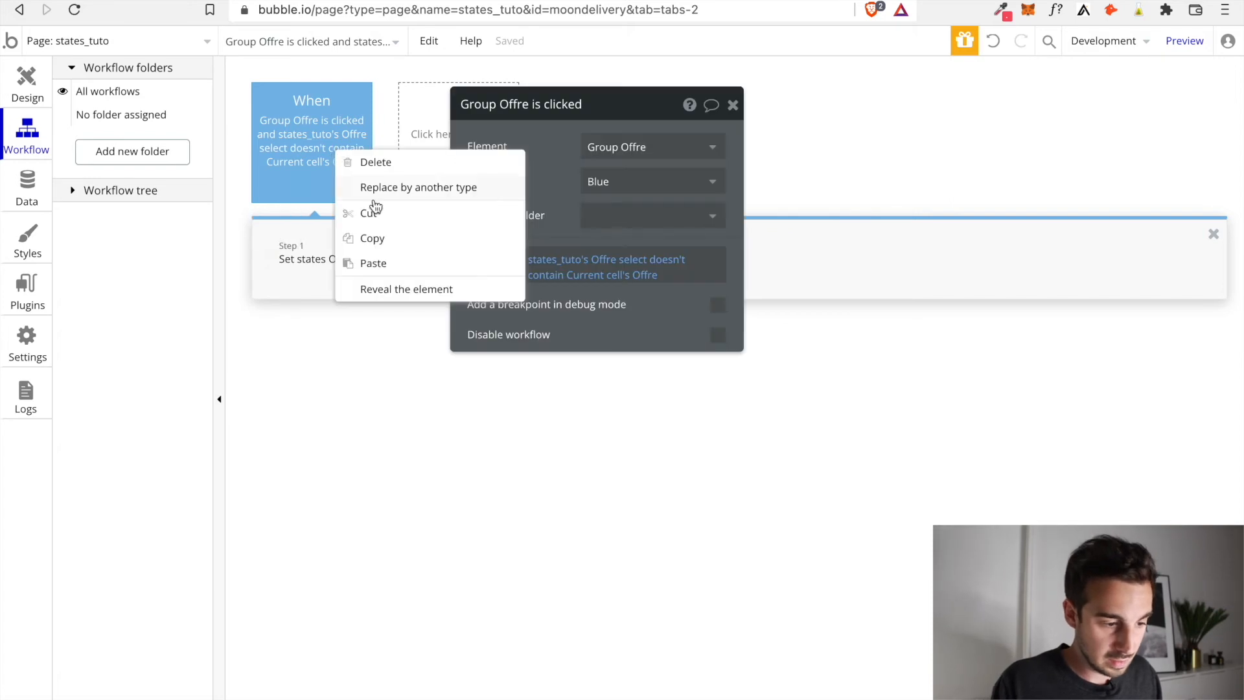
left_click(394, 241)
right_click(343, 158)
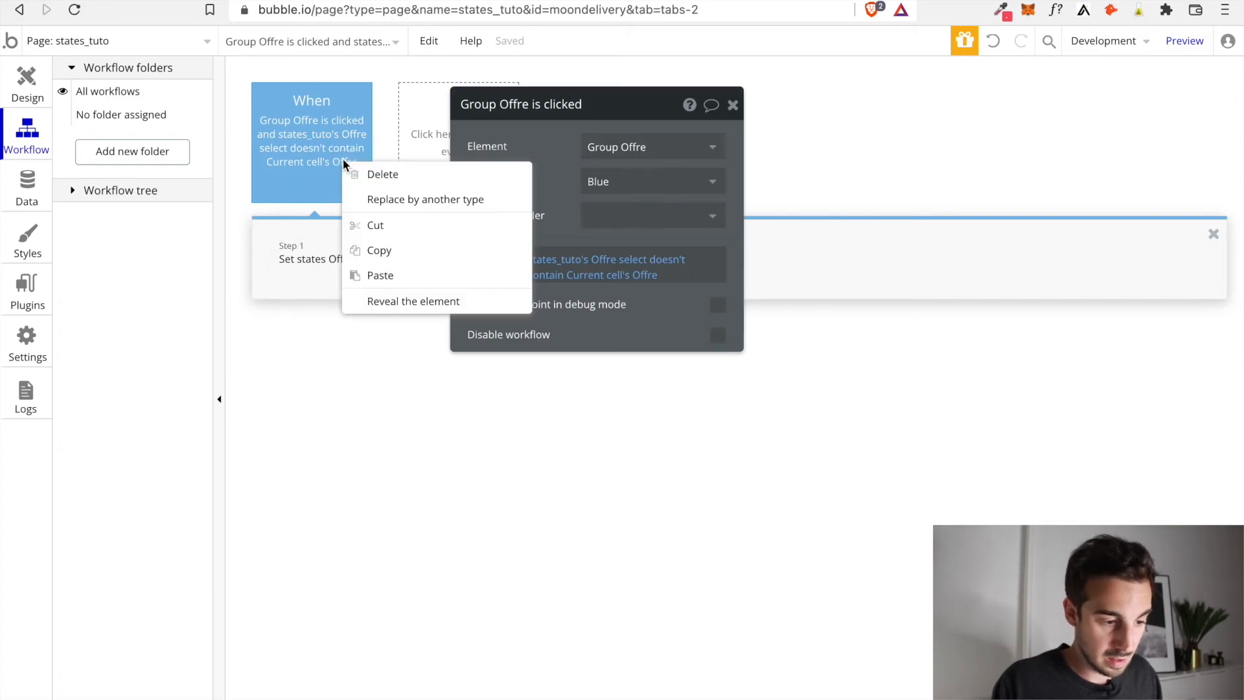
left_click(379, 274)
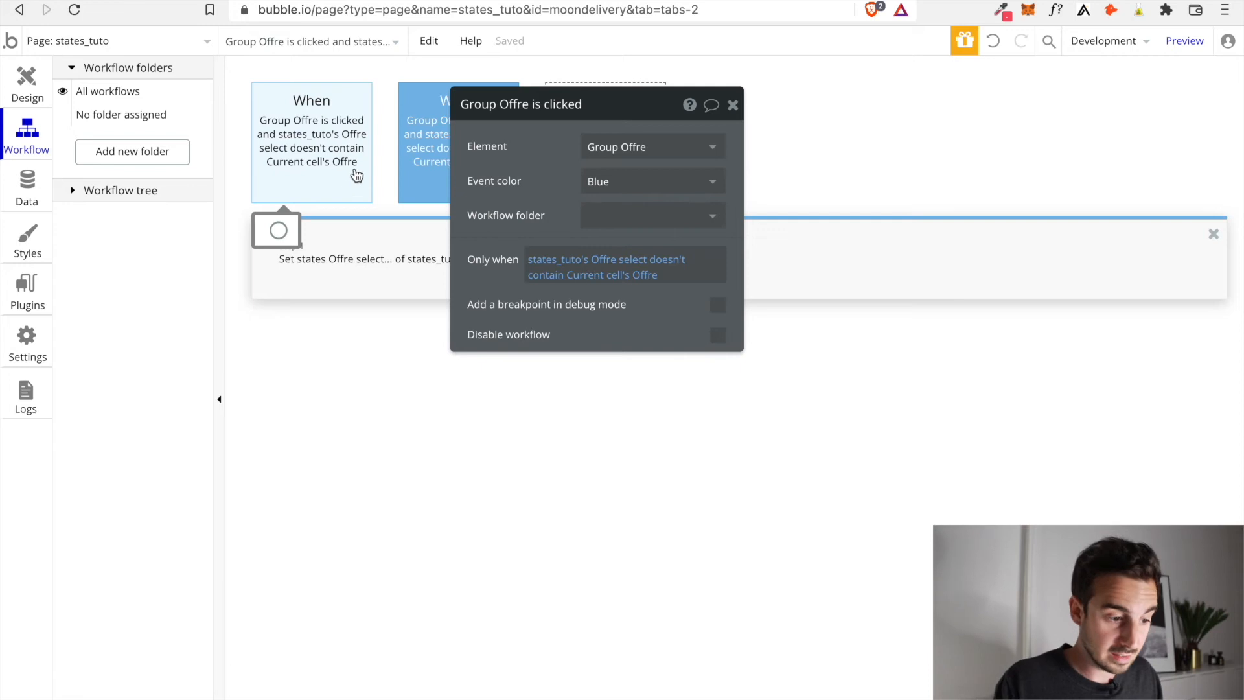
- Change the first Group Offre event's condition to states_tuto's Offre select contains Current cell's Offre and close its properties
left_click(310, 159)
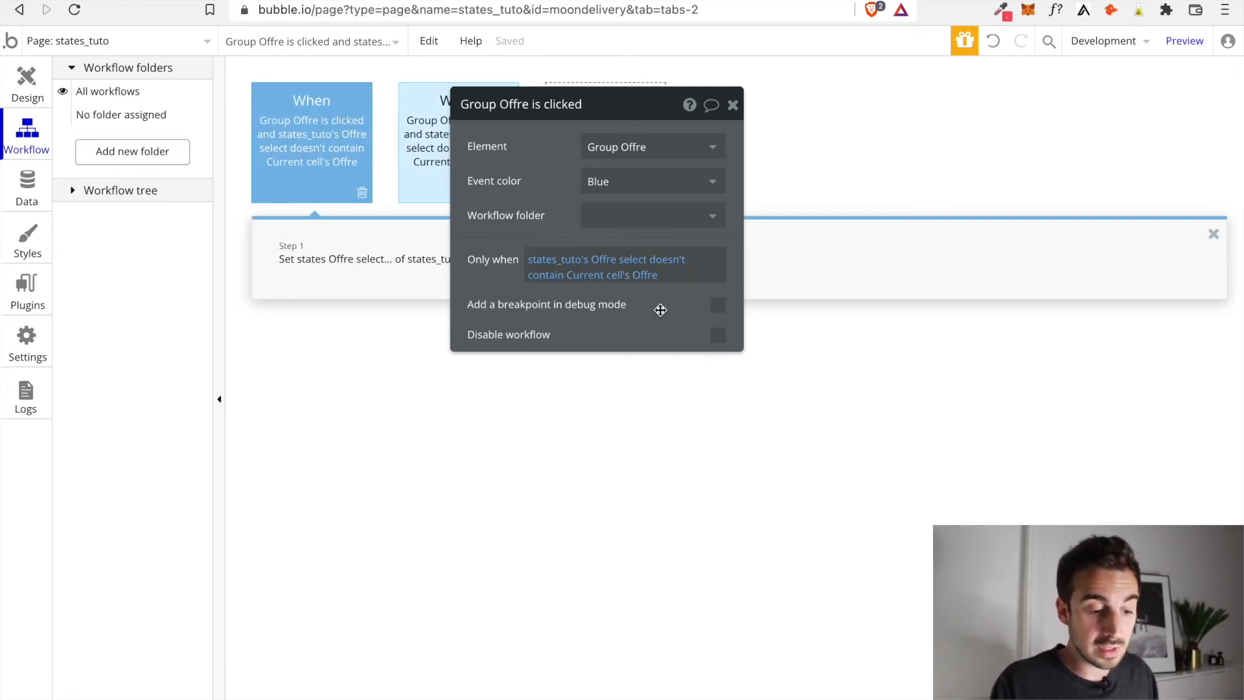
left_click(551, 280)
left_click(684, 335)
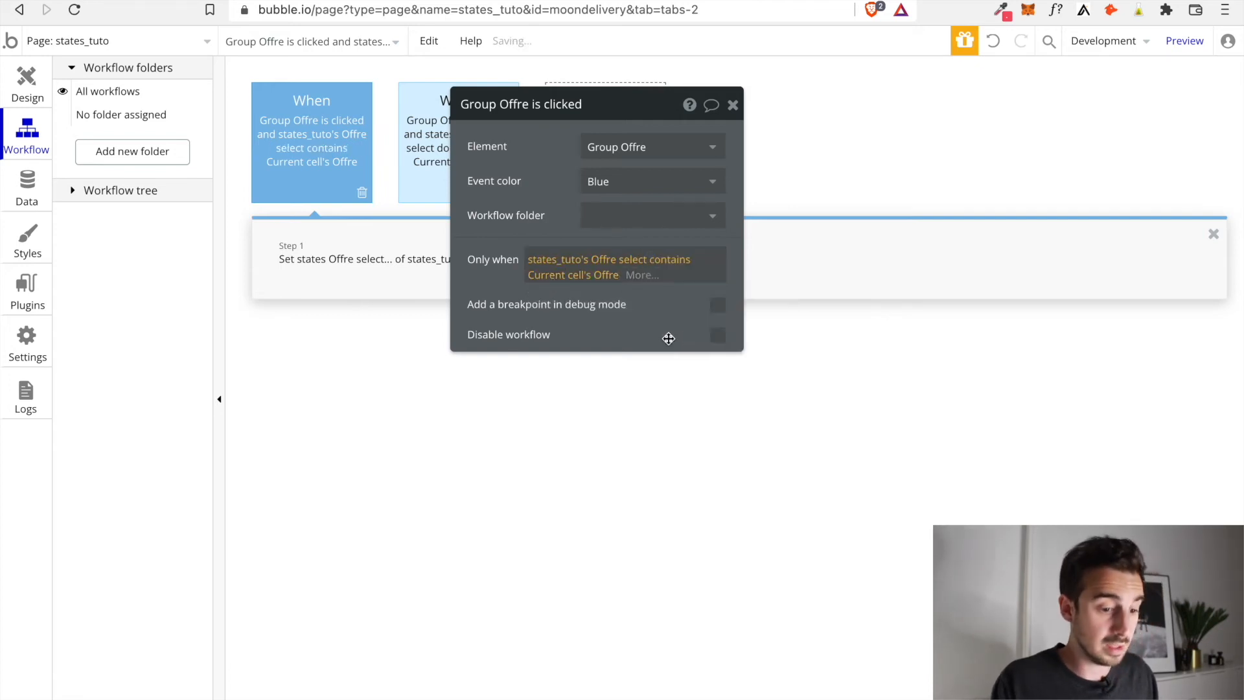
left_click(732, 104)
- Change the first event's Set state value to states_tuto's Offre select:minus item Current cell's Offre and close the action
left_click(346, 263)
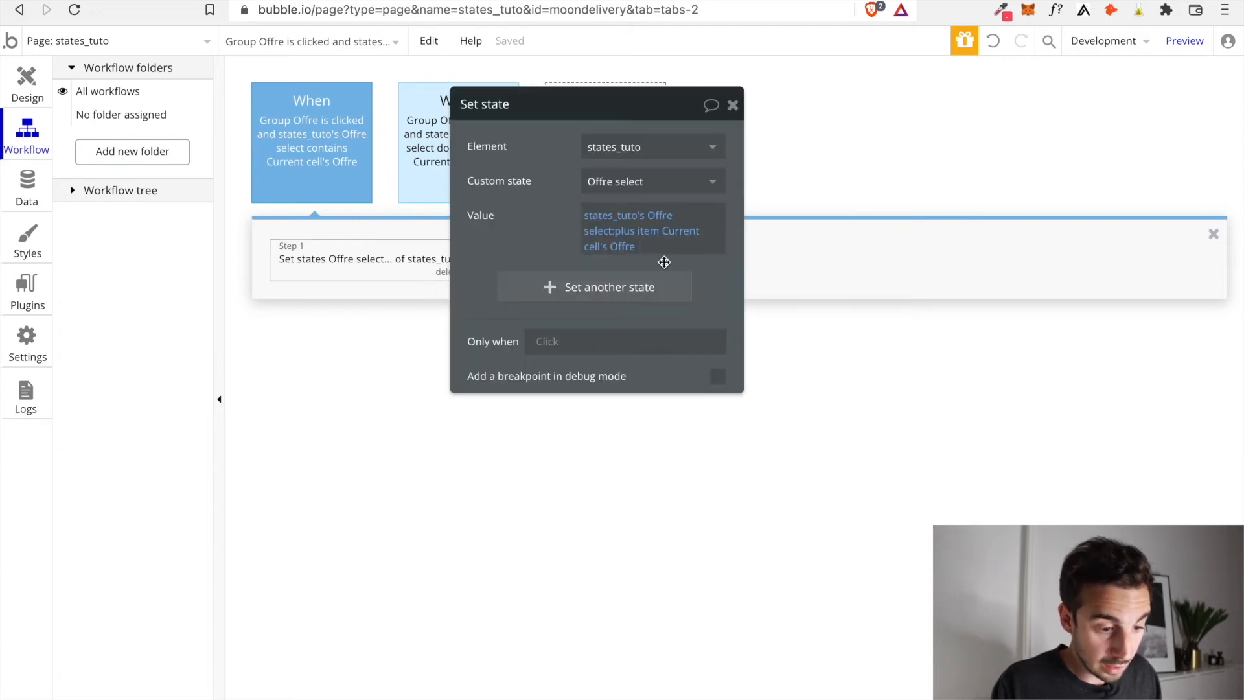
left_click(635, 231)
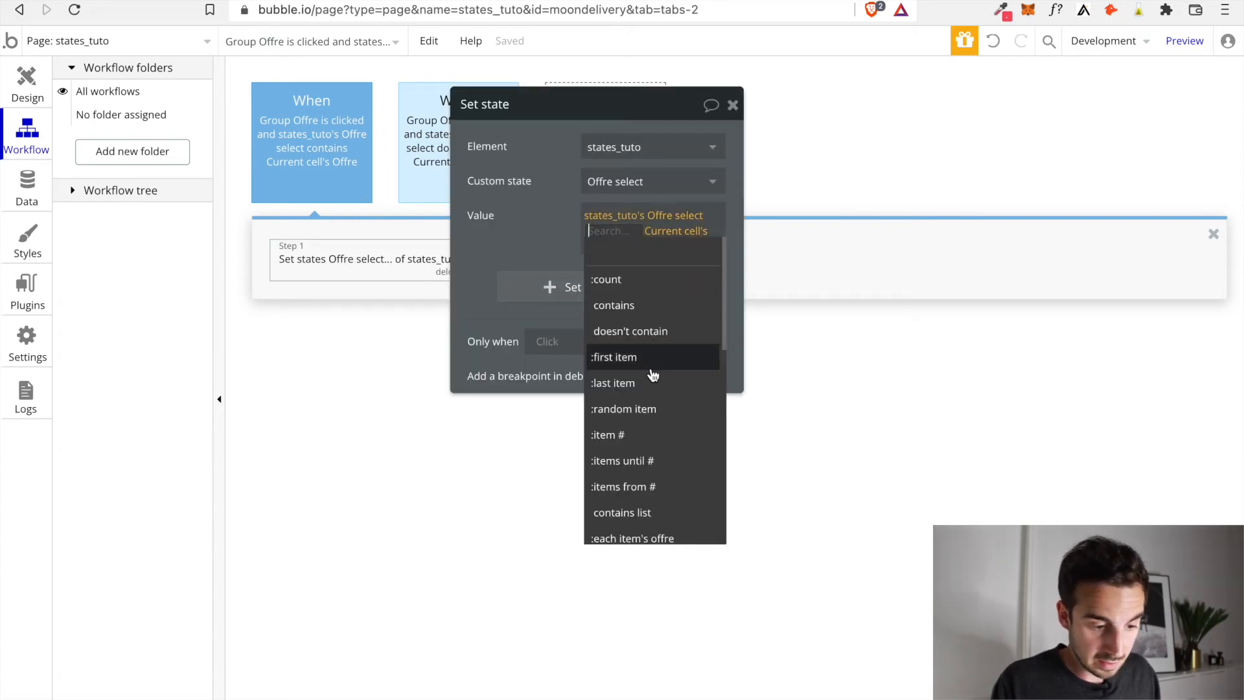
scroll(652, 375, "down", 7)
scroll(657, 394, "down", 2)
left_click(634, 476)
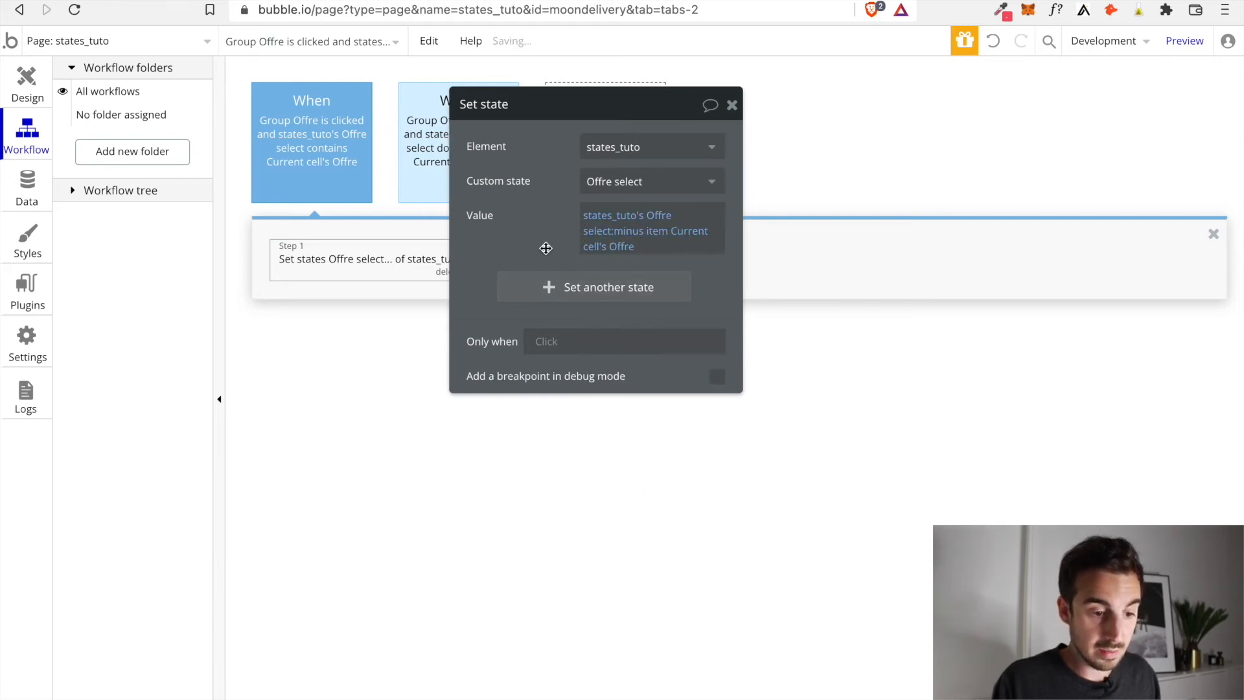
left_click(732, 105)
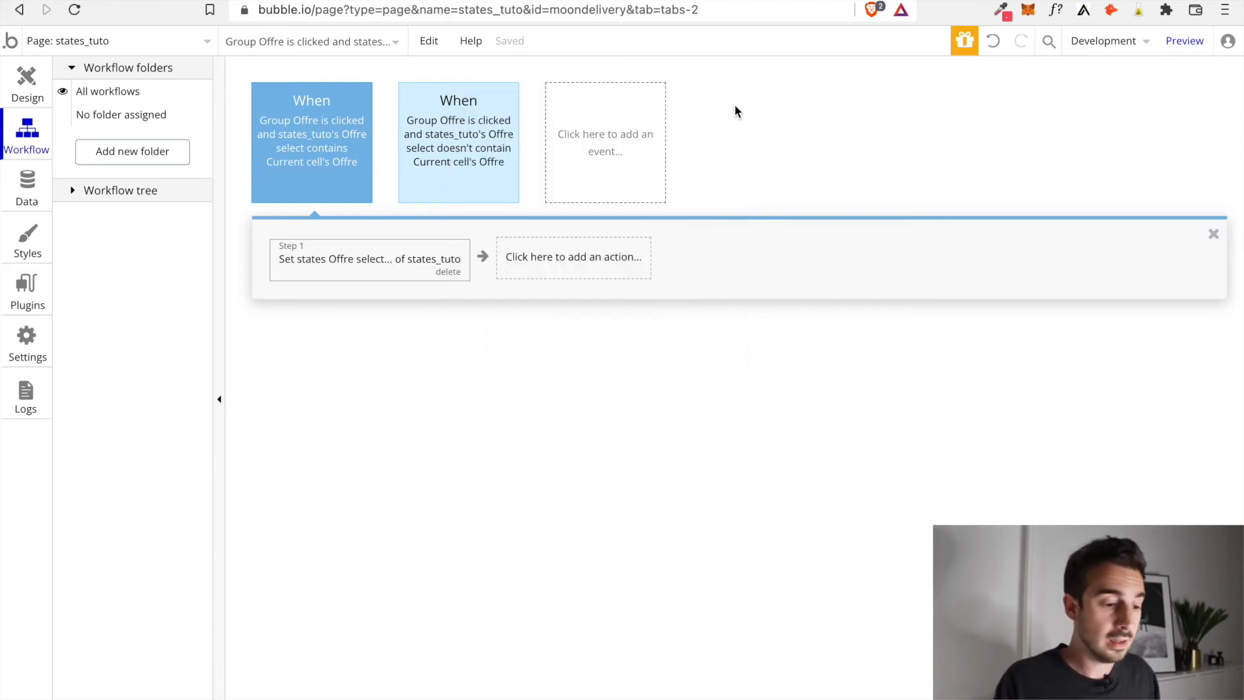
- Return to the page design and review the conditional settings of the first offer's radio icon
left_click(45, 97)
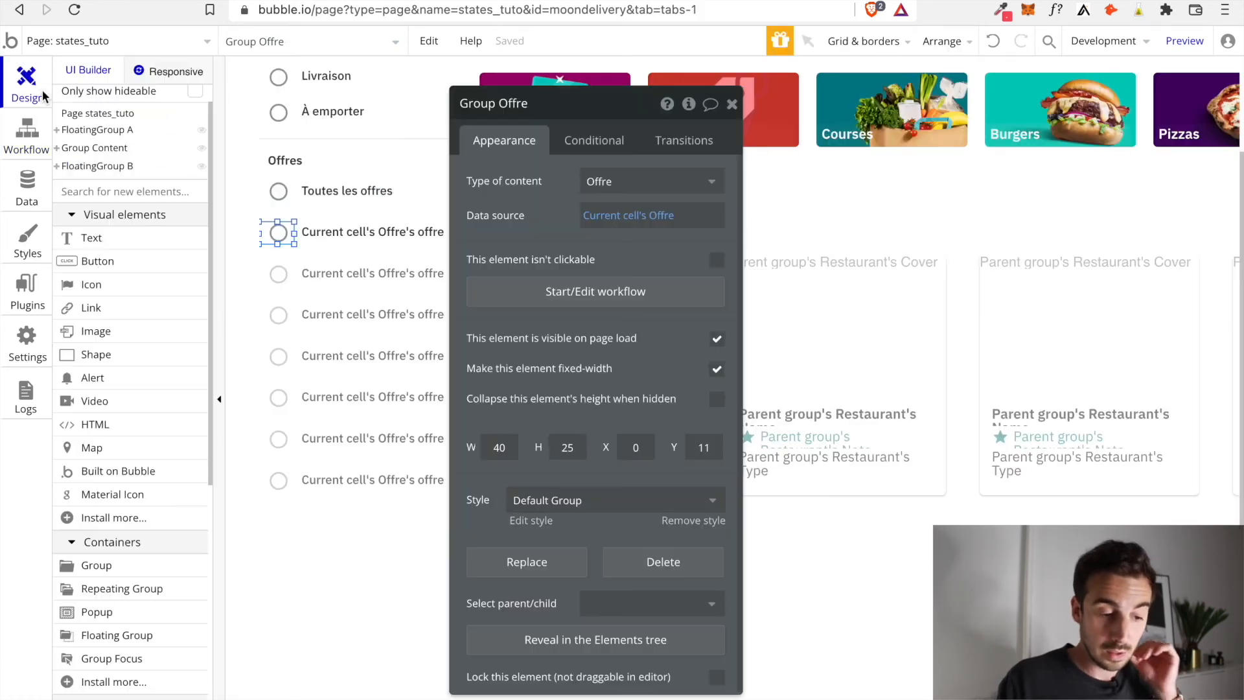
left_click(731, 105)
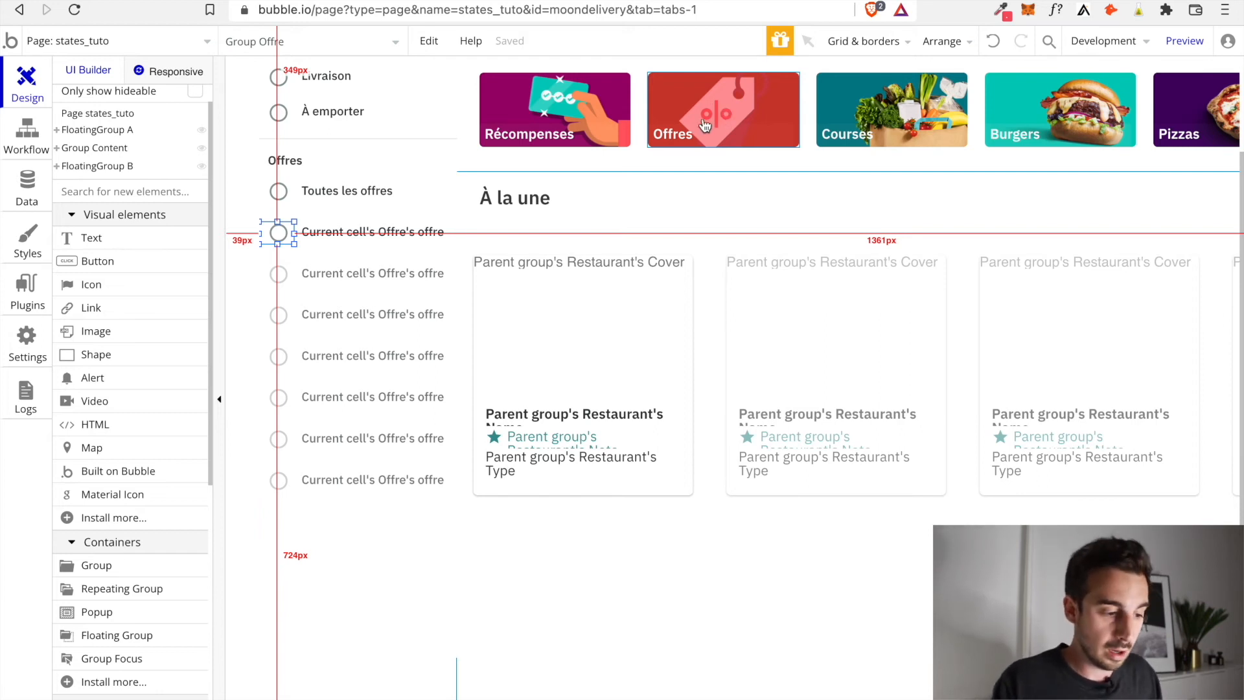
double_click(281, 234)
left_click(648, 172)
left_click(589, 141)
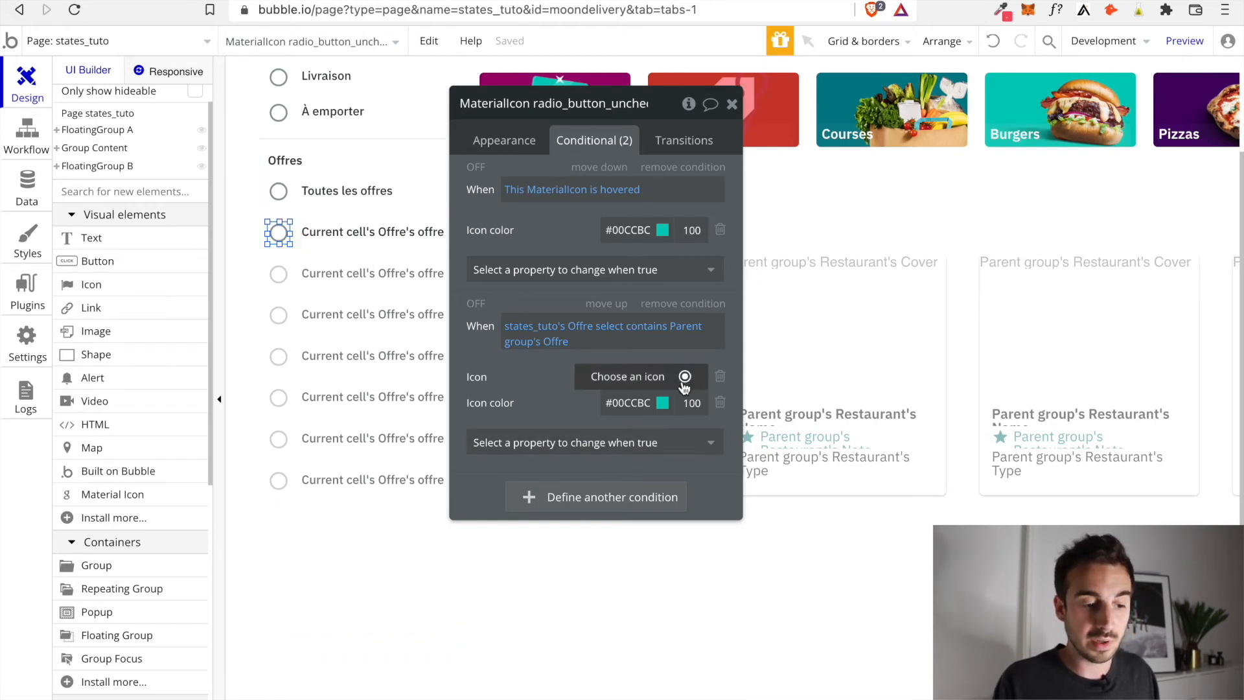
left_click(731, 104)
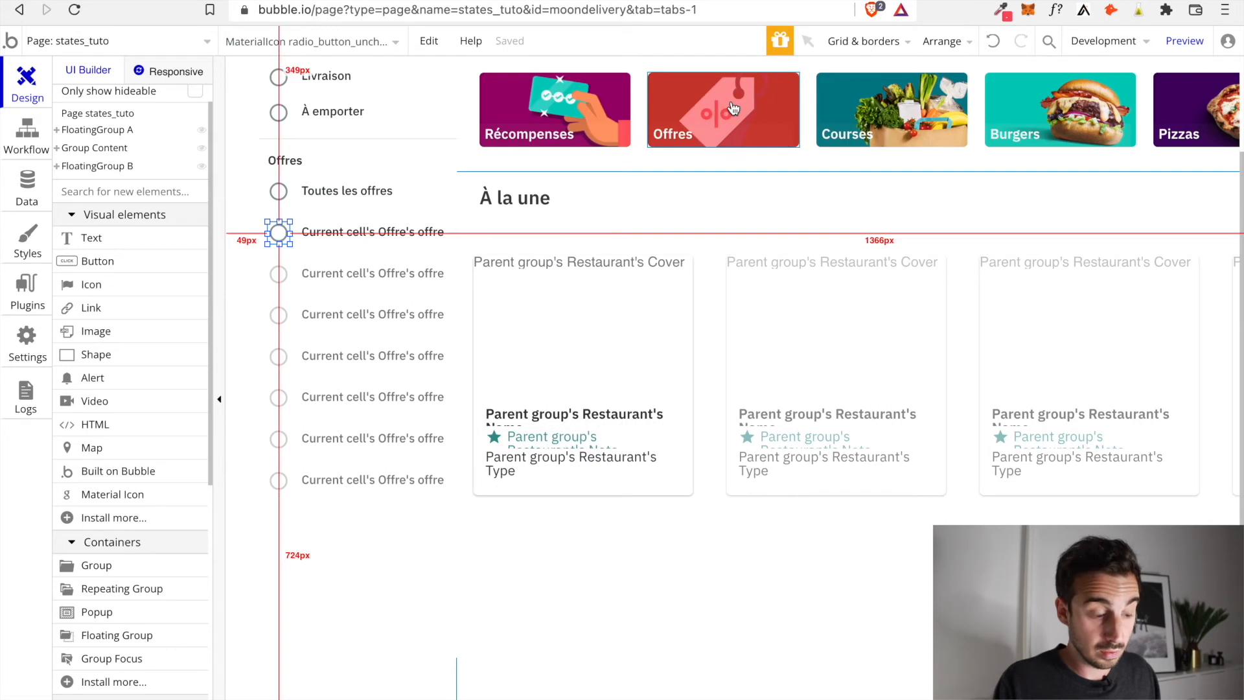
- Preview the page and select the Jusqu'à -50%, Suggestions du restaurant and Offres éclairs filters to test multi-selection
left_click(1185, 41)
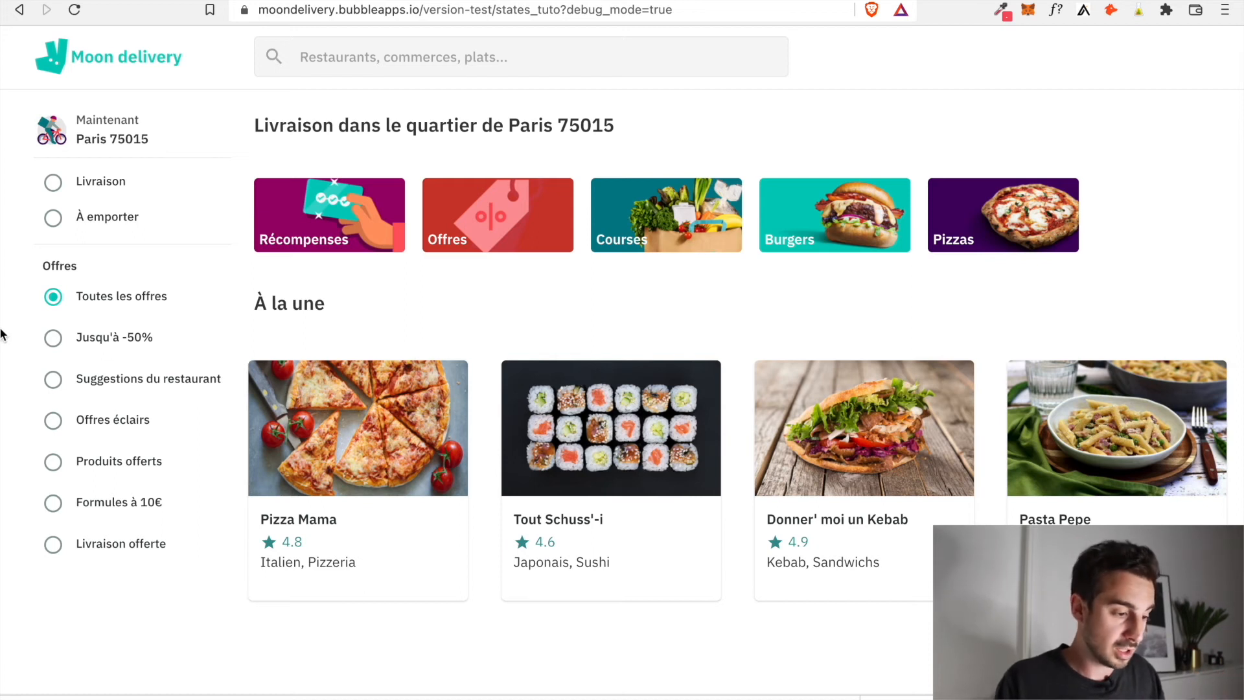
left_click(54, 343)
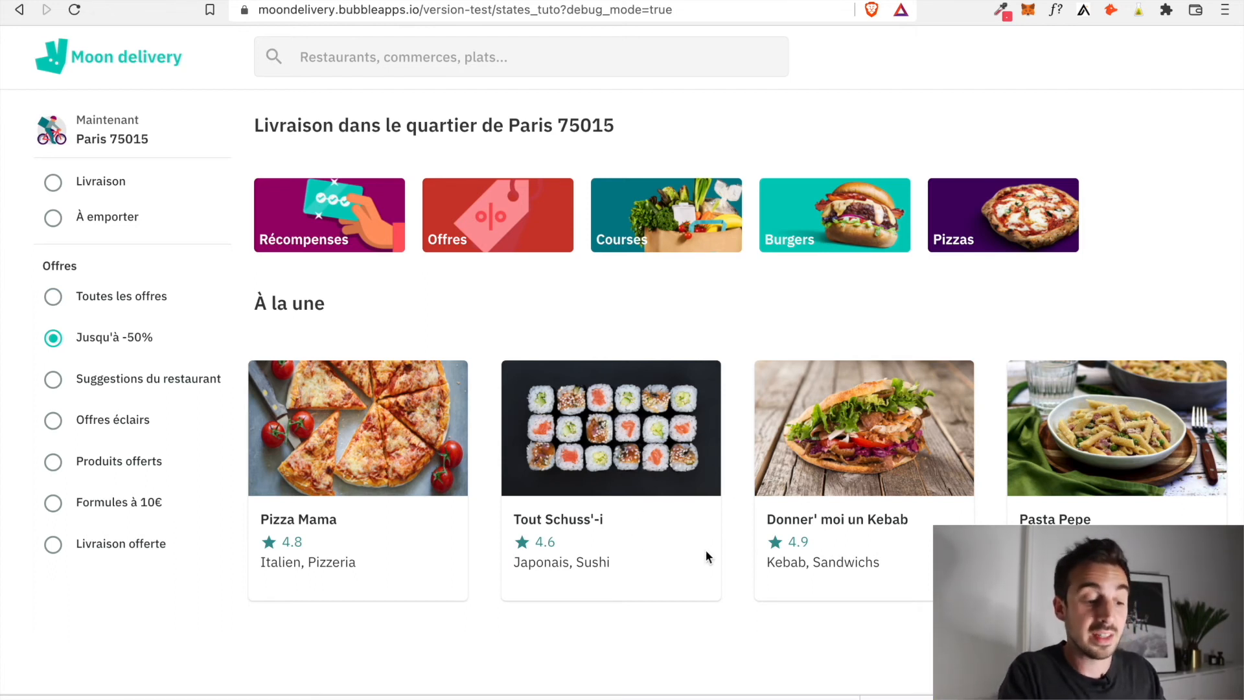
left_click(55, 381)
left_click(54, 422)
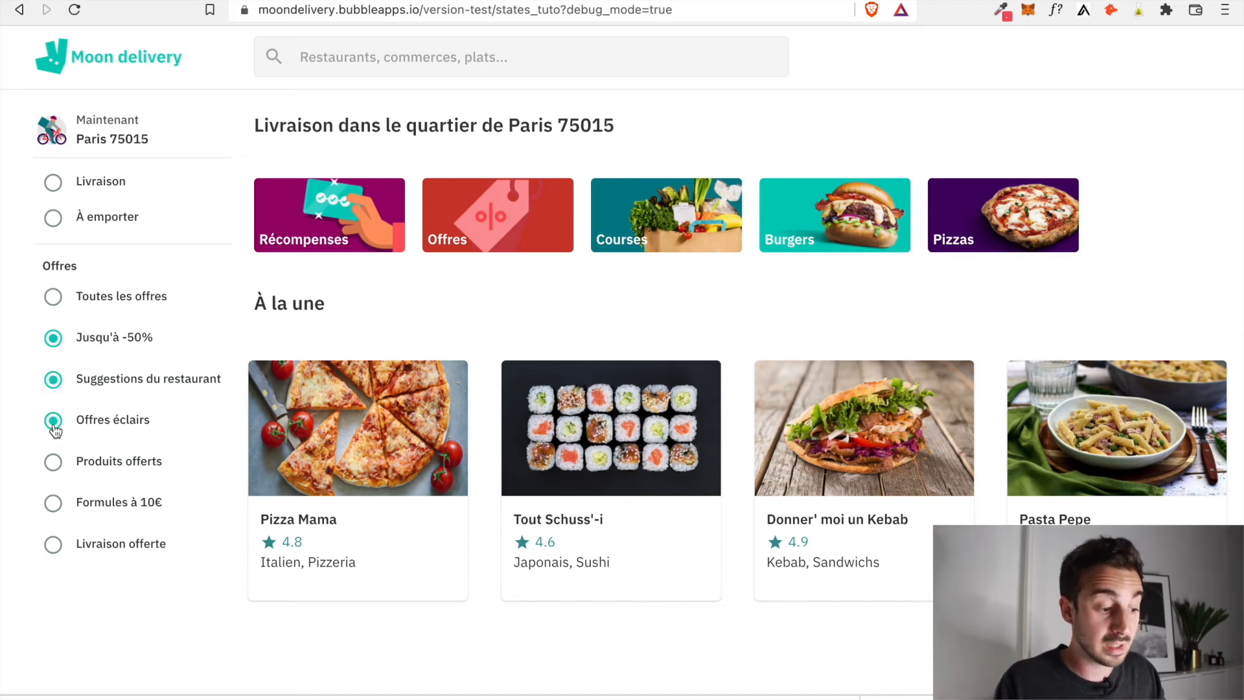
- Test removing offers by deselecting the active filters and switching Produits offerts and Formules à 10€ on and off
left_click(55, 382)
left_click(55, 341)
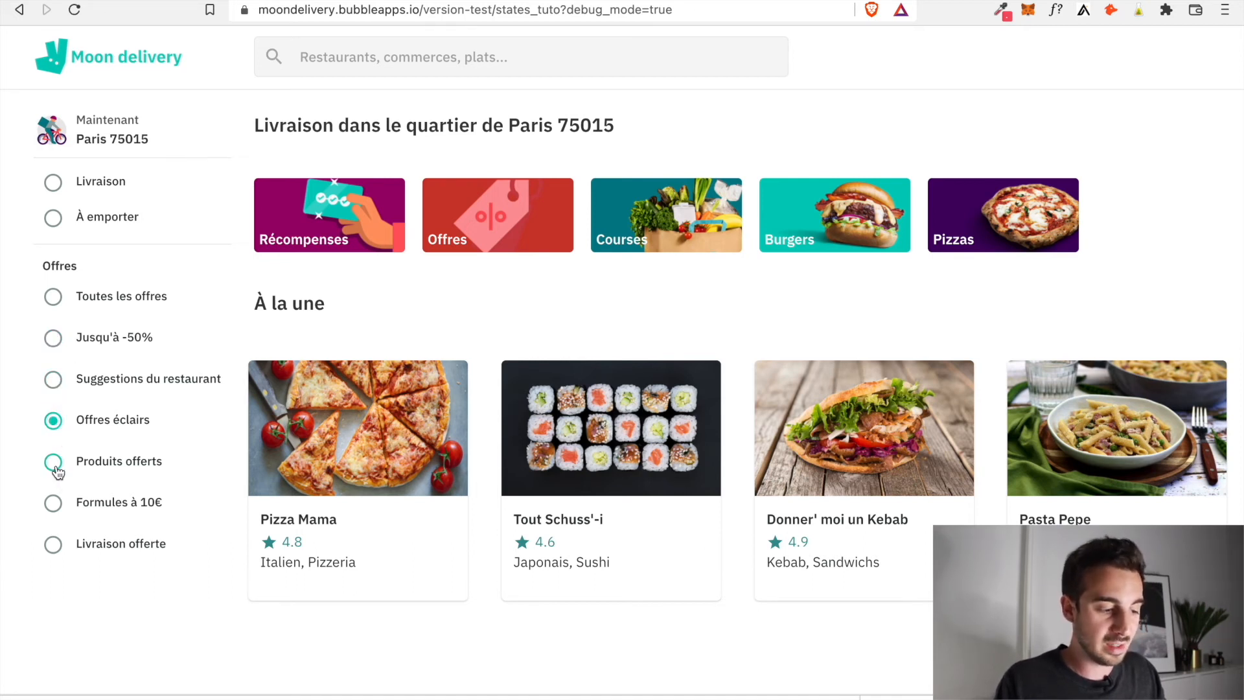
left_click(55, 466)
left_click(54, 421)
left_click(53, 504)
left_click(52, 506)
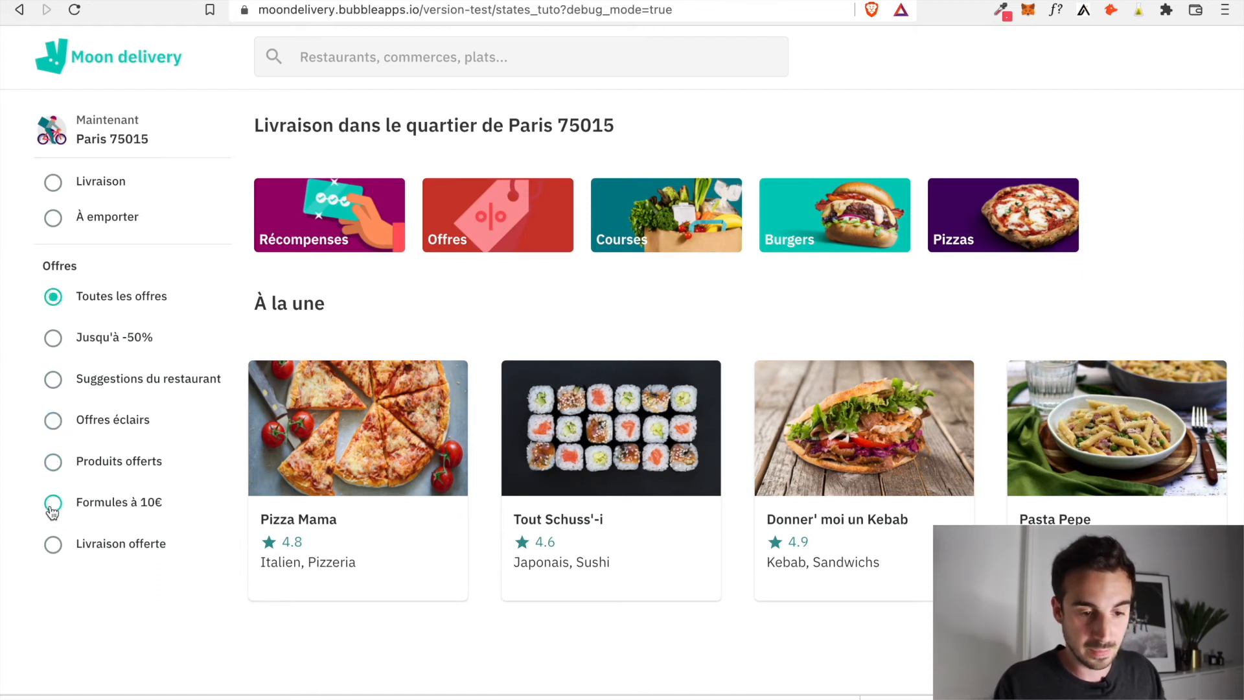
- Back in the Bubble editor, append :filtered to the Search for Restaurants data source of RepeatingGroup Restaurant
left_click(1072, 2)
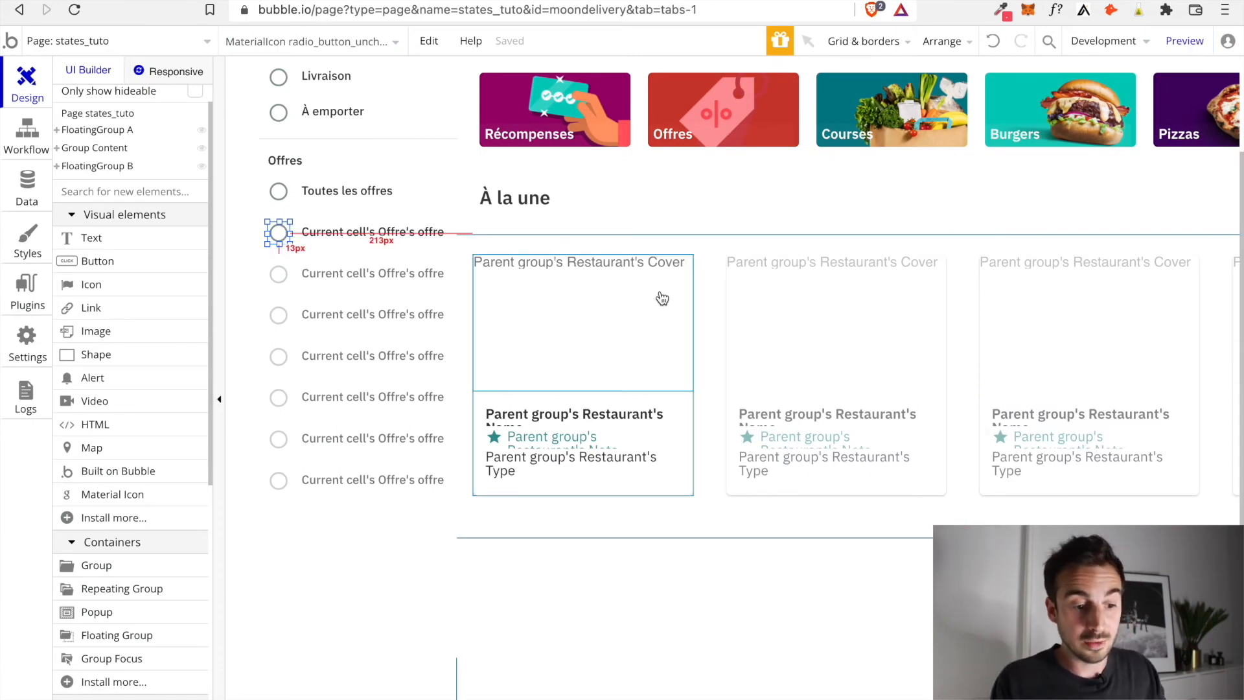
double_click(712, 246)
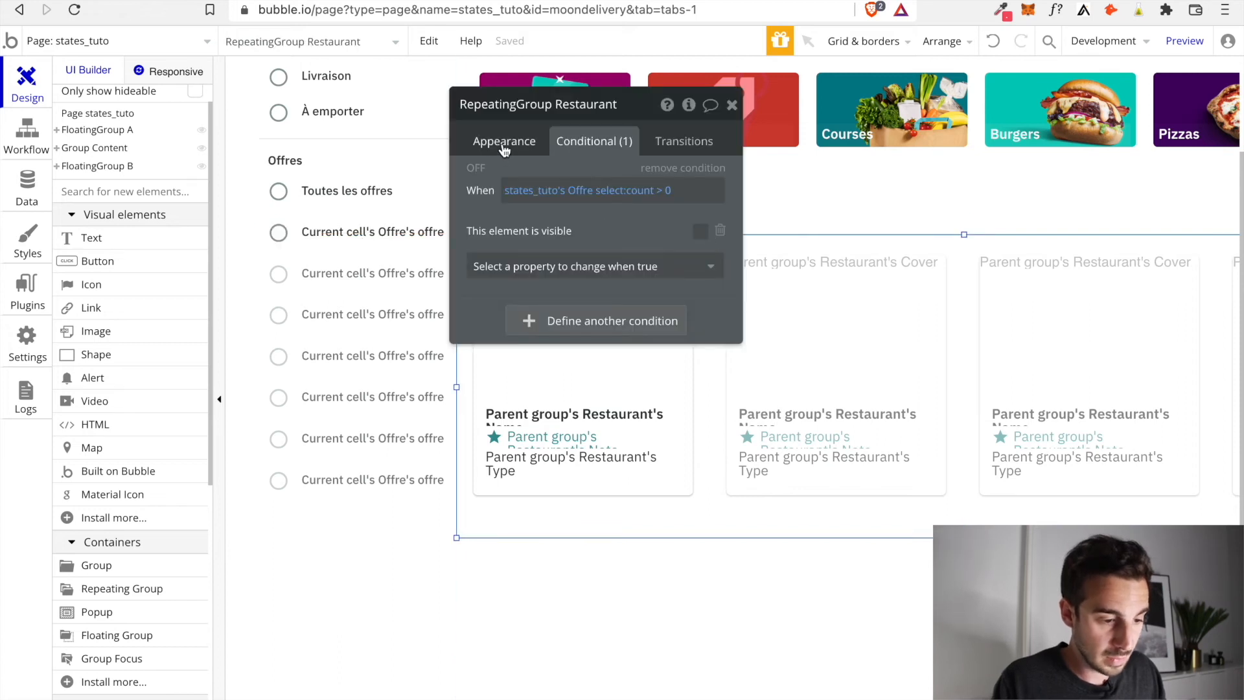
left_click(504, 145)
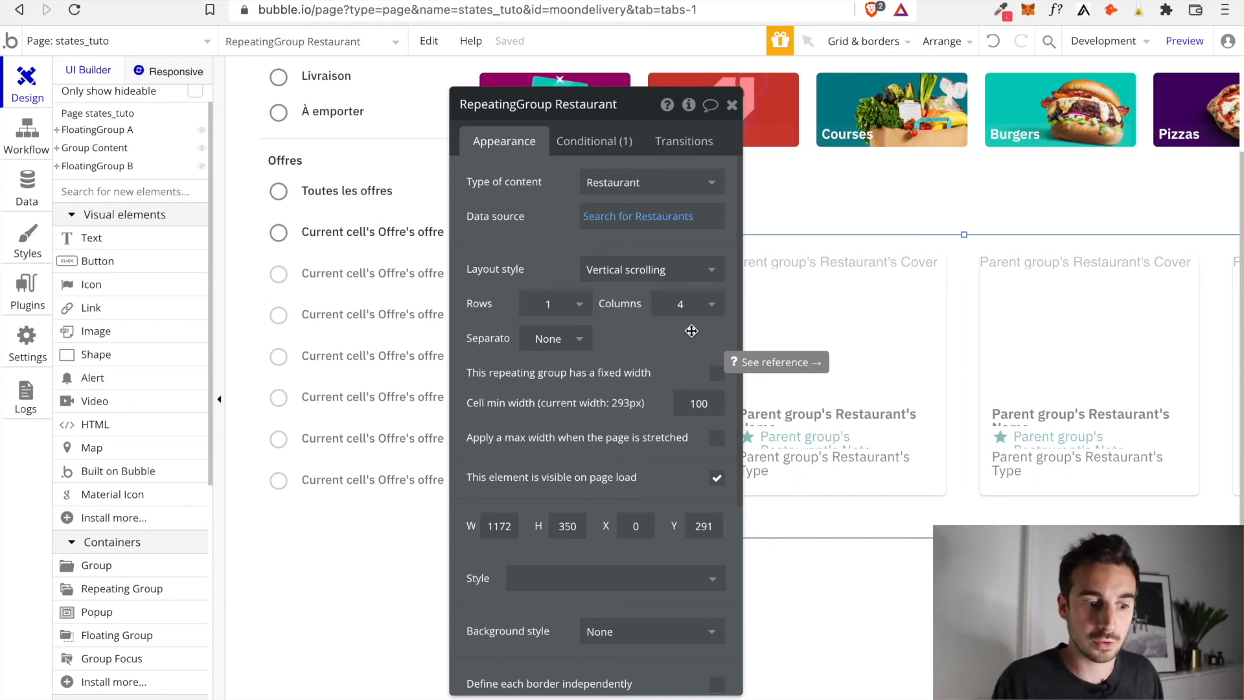
left_click(680, 216)
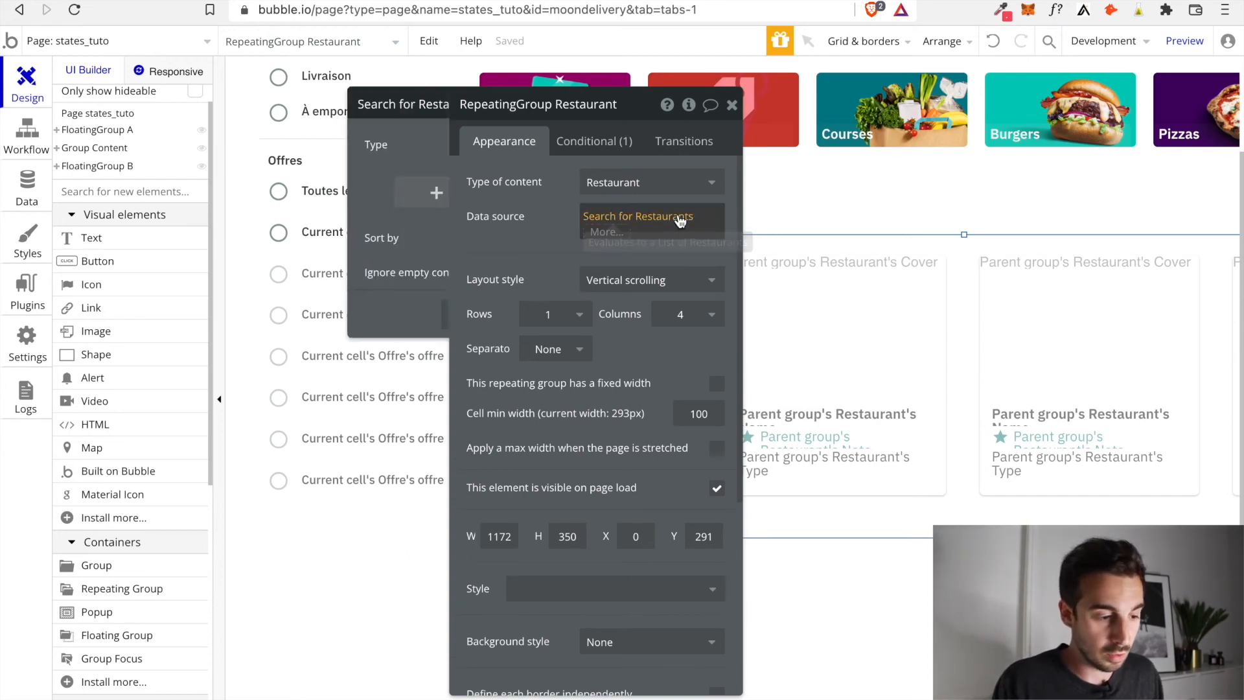
left_click(616, 231)
scroll(653, 340, "down", 6)
scroll(653, 343, "down", 1)
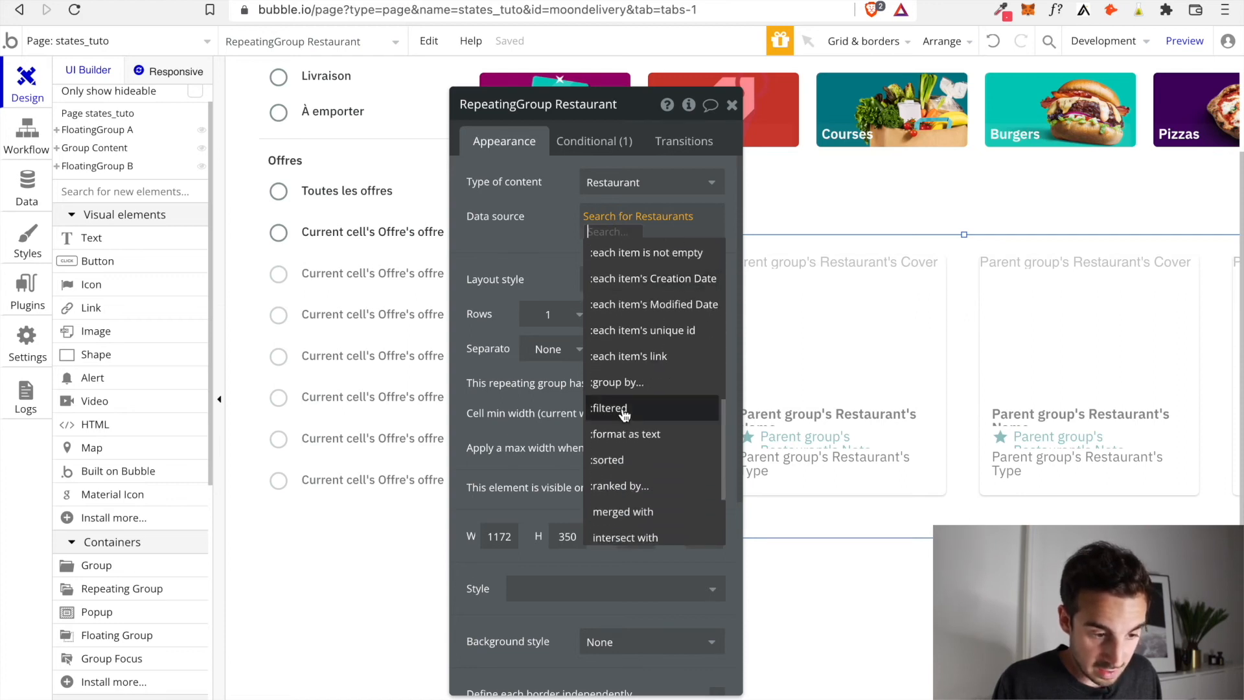
left_click(623, 409)
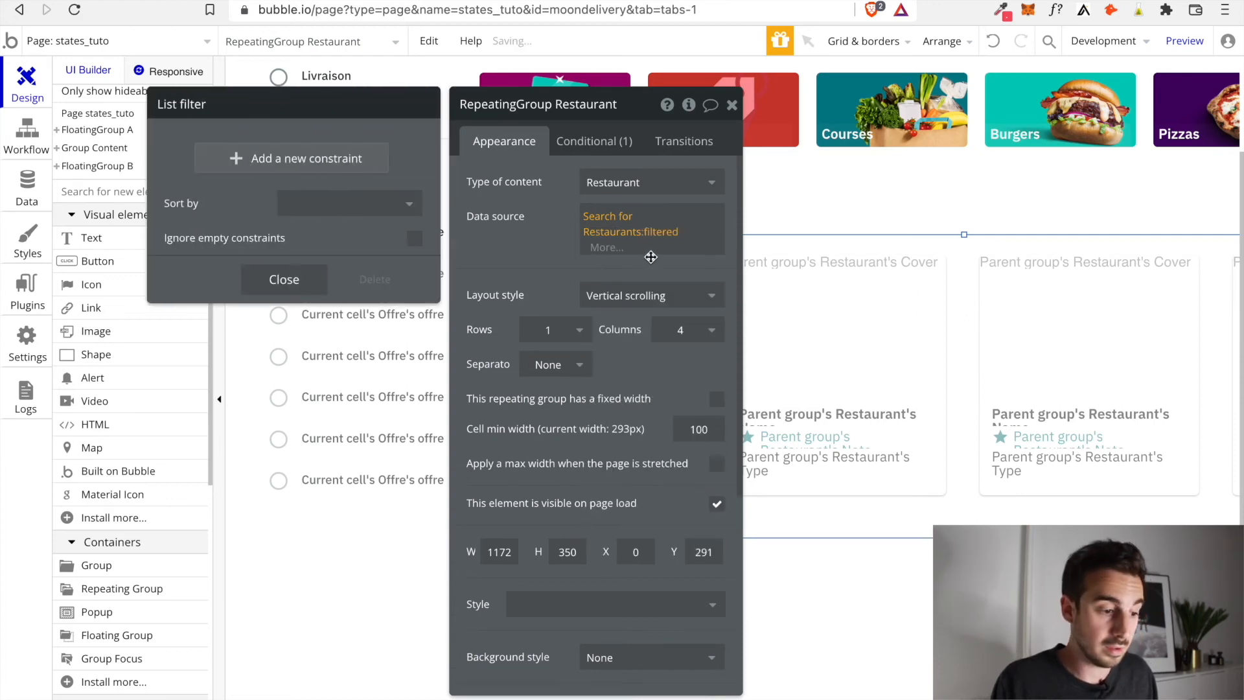
- Add an Advanced constraint to the restaurant list filter
left_click(266, 162)
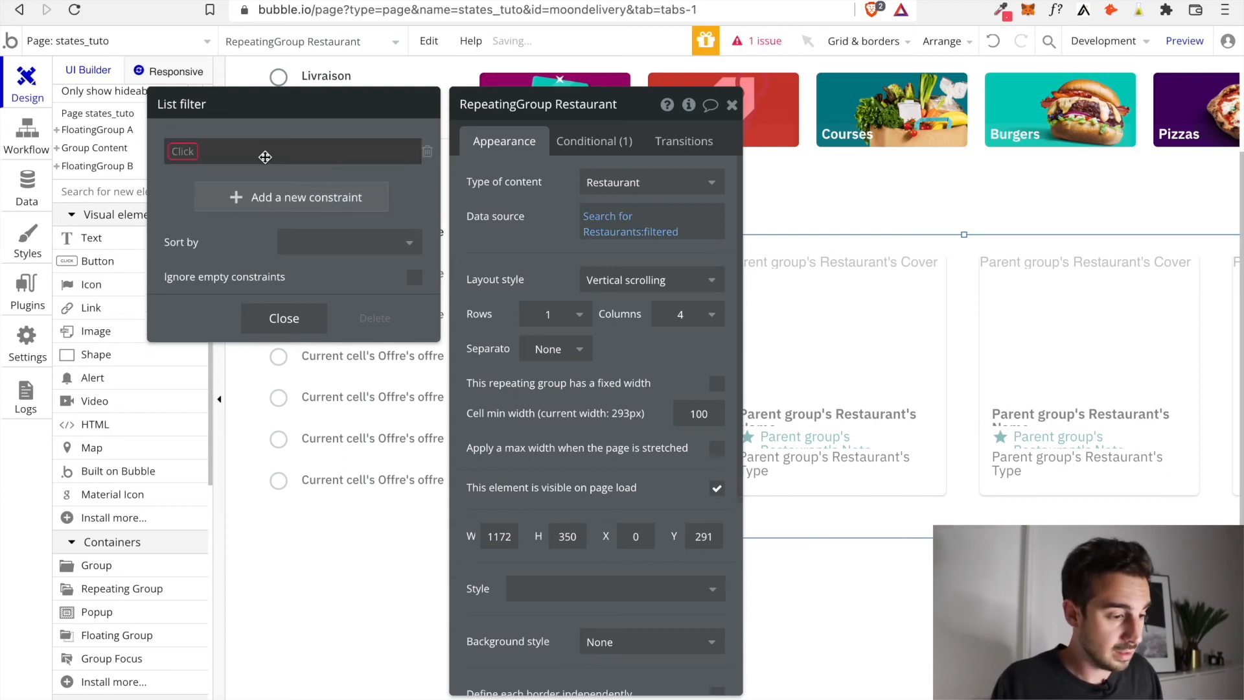
left_click(183, 151)
scroll(252, 269, "down", 2)
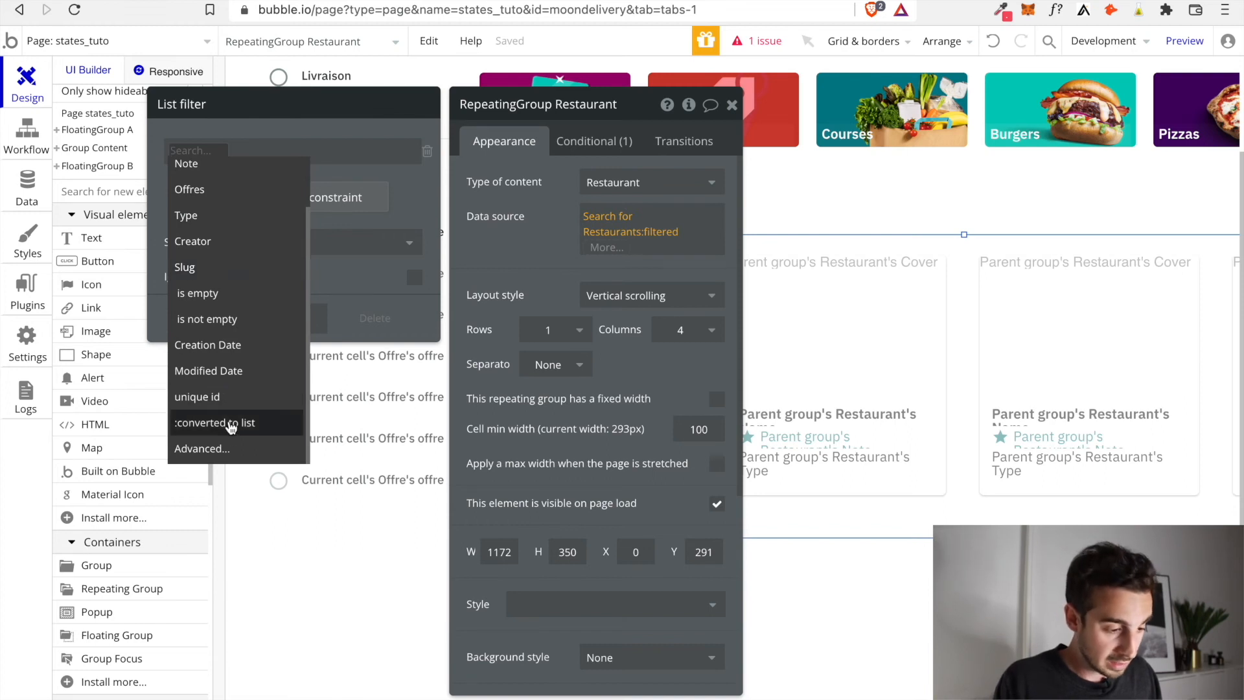
left_click(235, 447)
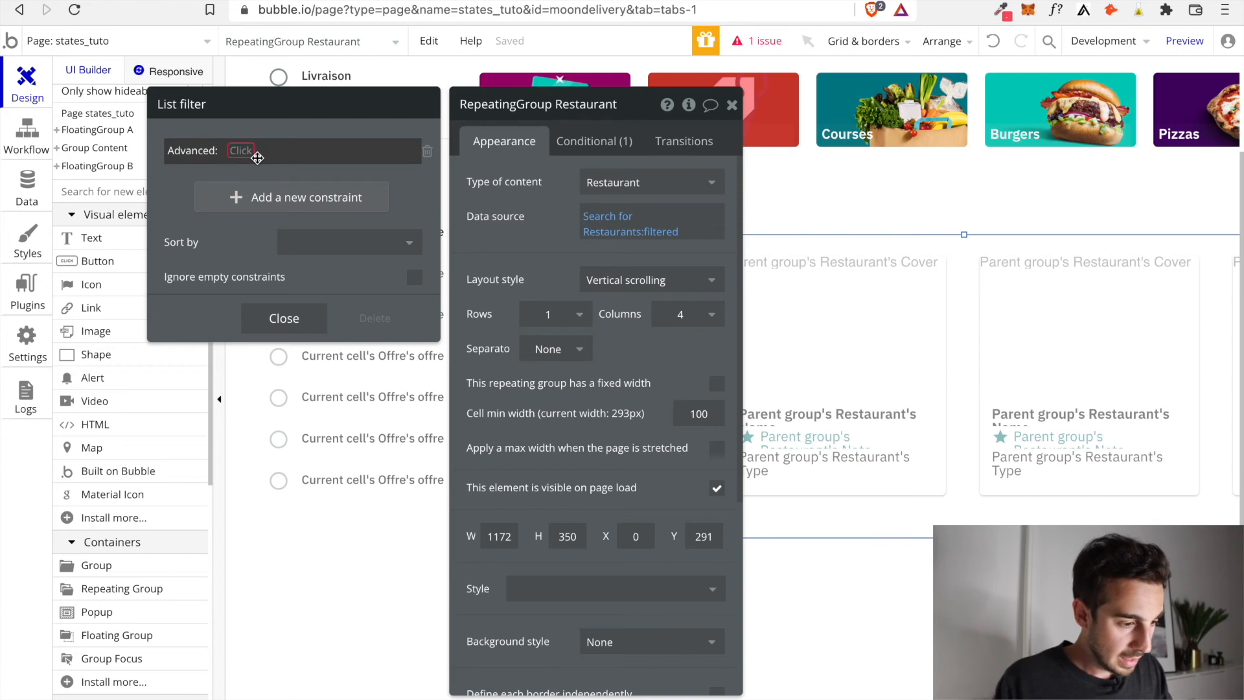
- Begin the Advanced constraint's expression with This Restaurant's Offres
left_click(258, 155)
left_click(280, 222)
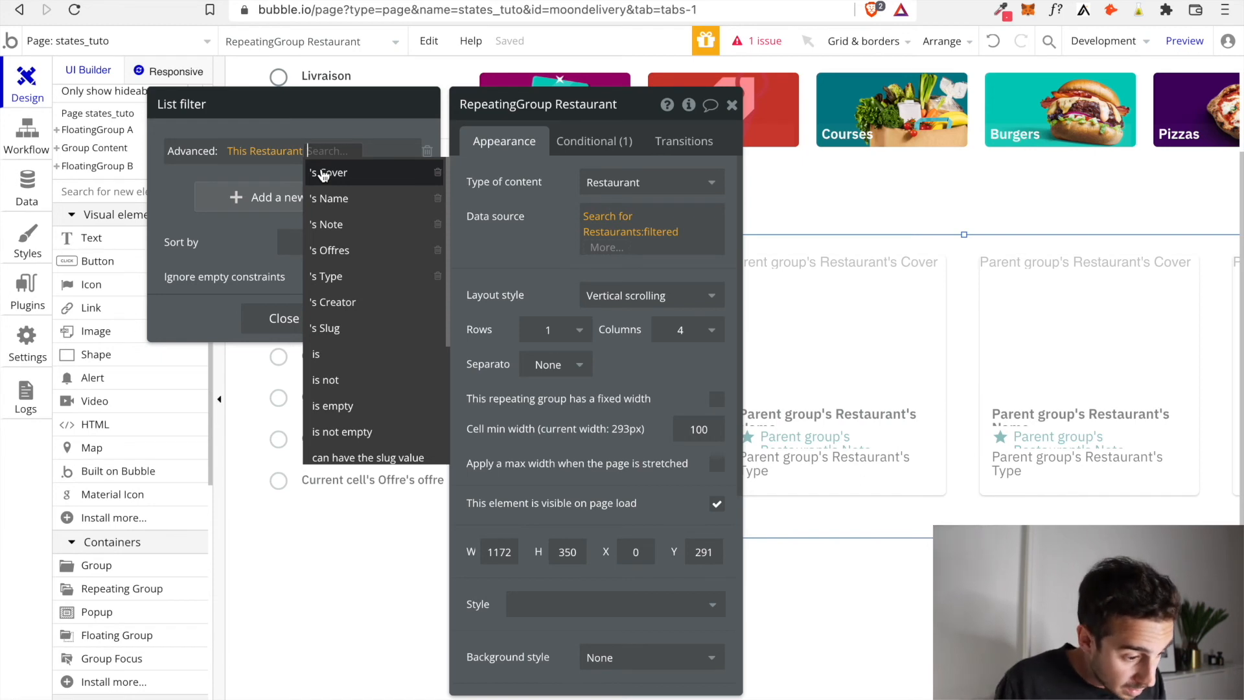
scroll(328, 281, "down", 3)
scroll(350, 298, "up", 3)
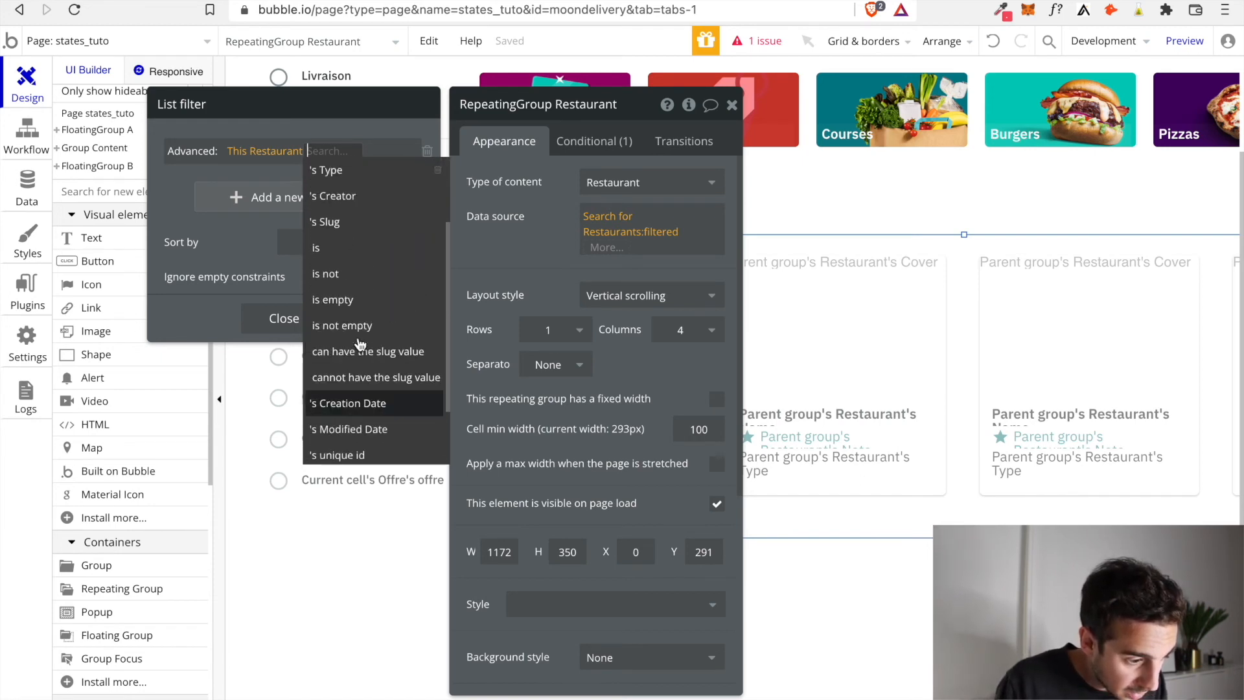
left_click(351, 236)
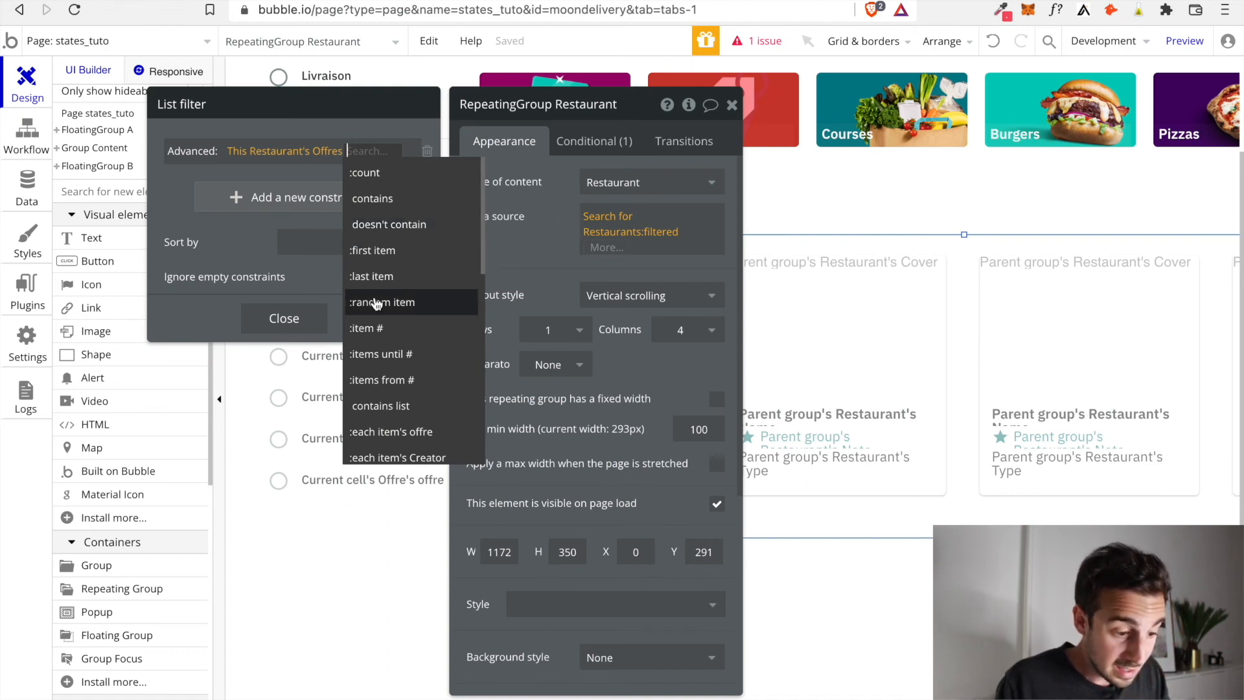
- Extend the Advanced constraint with intersect with states_tuto's Offre select
scroll(377, 305, "down", 2)
scroll(376, 304, "down", 4)
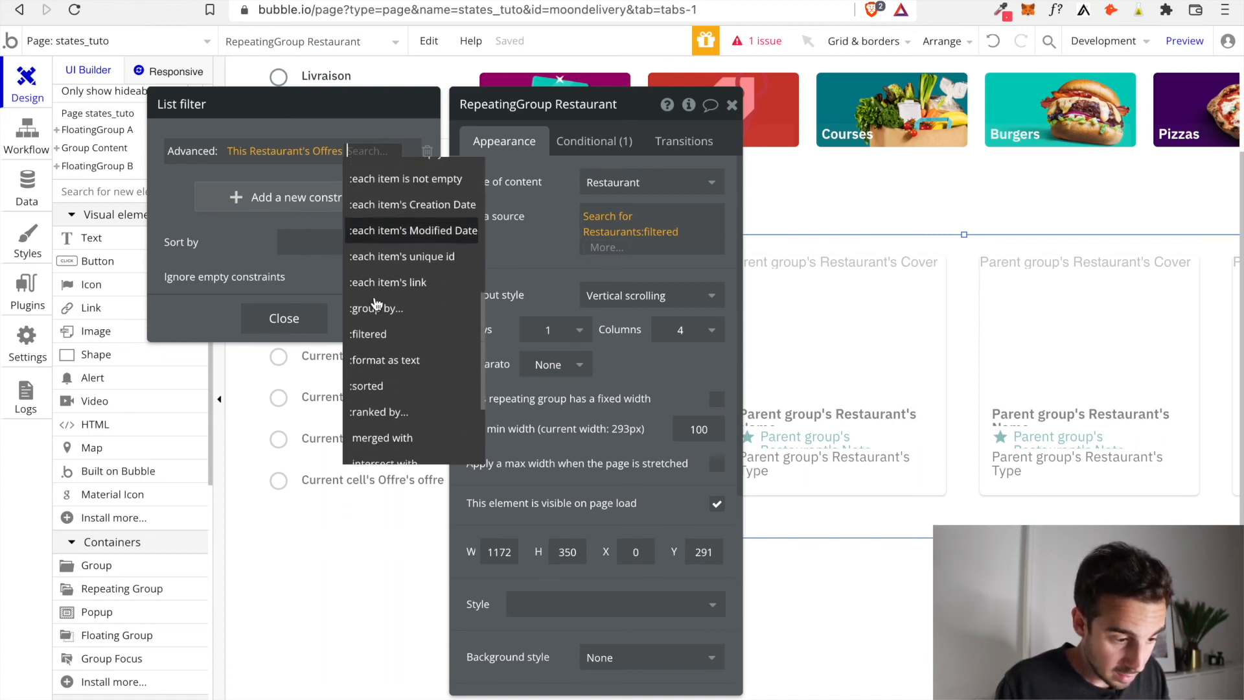
scroll(403, 380, "down", 1)
left_click(402, 397)
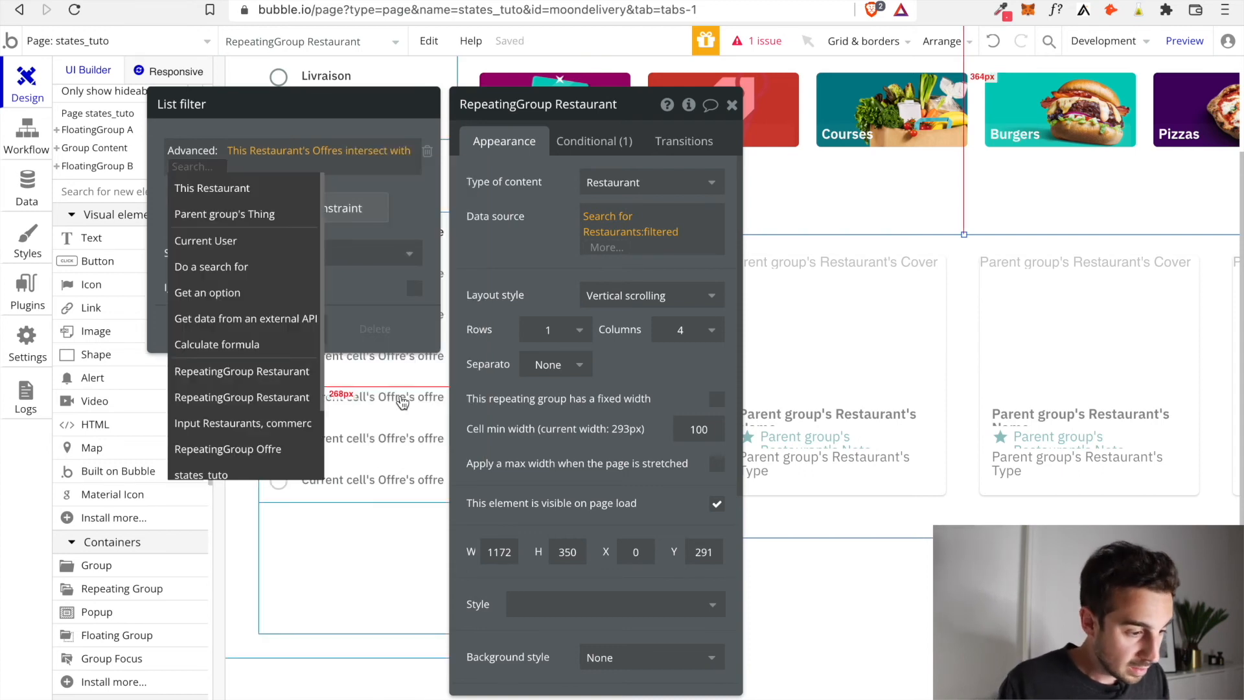
scroll(275, 268, "down", 2)
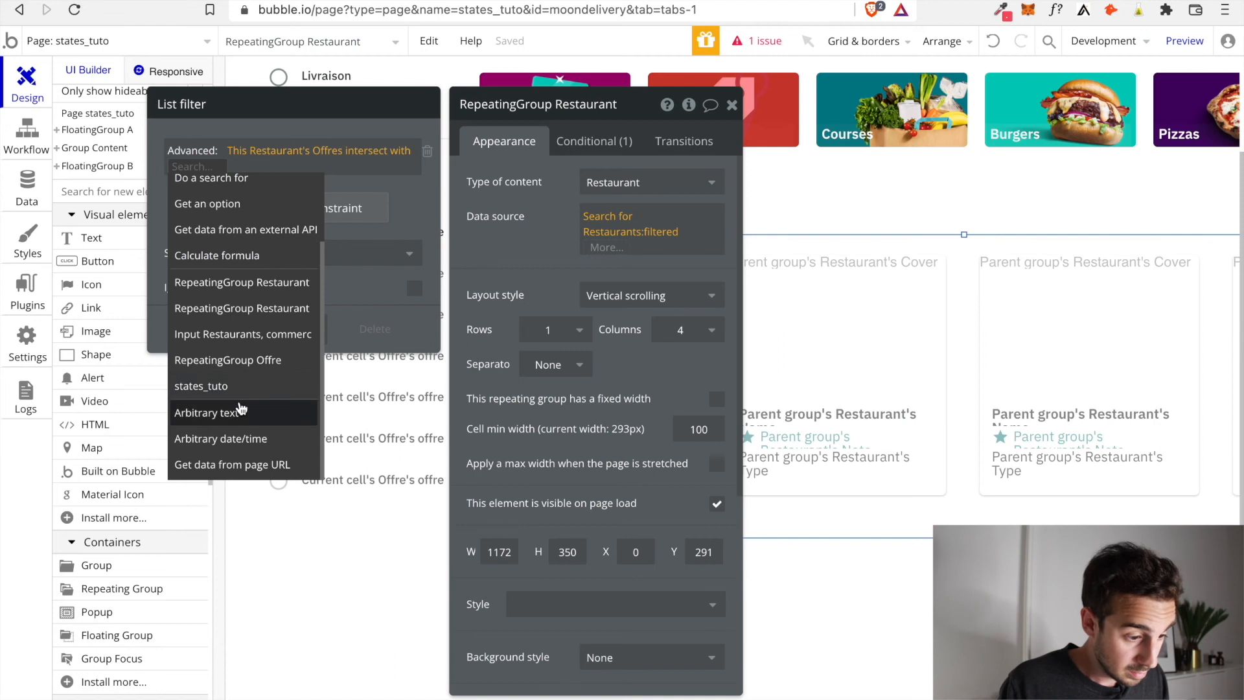
left_click(214, 384)
left_click(337, 188)
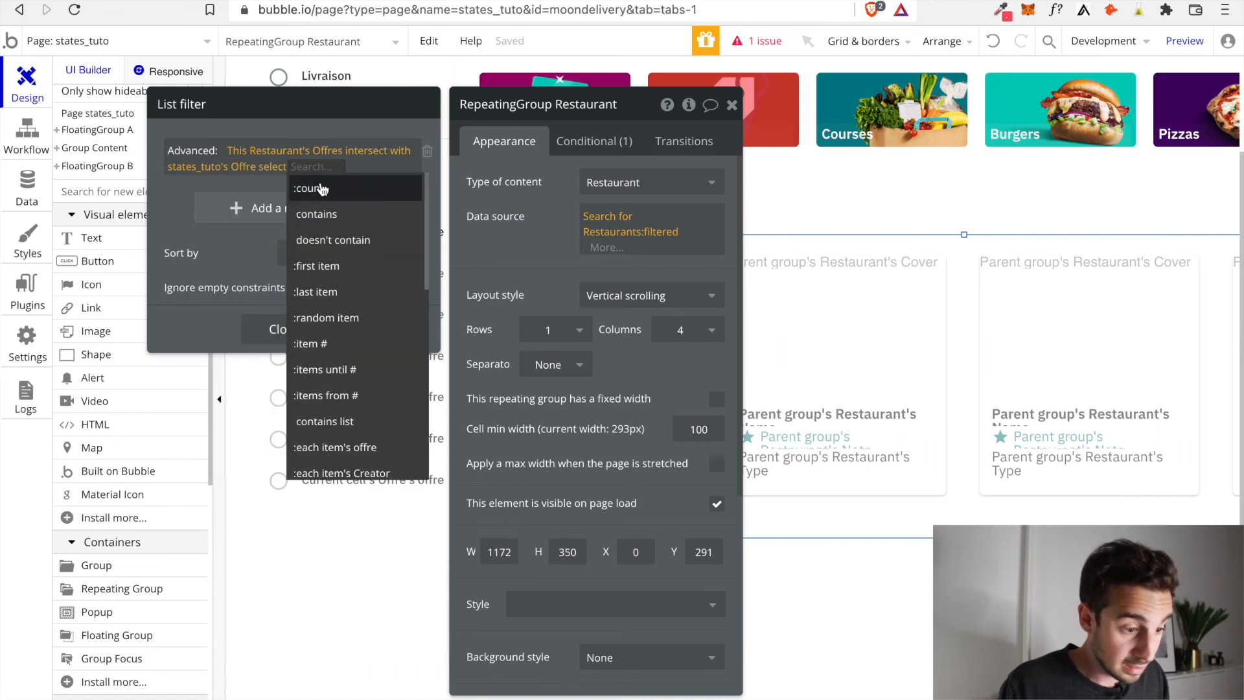
- Complete the Advanced constraint with :count > 0, and close the list filter and the repeating group's properties
left_click(327, 189)
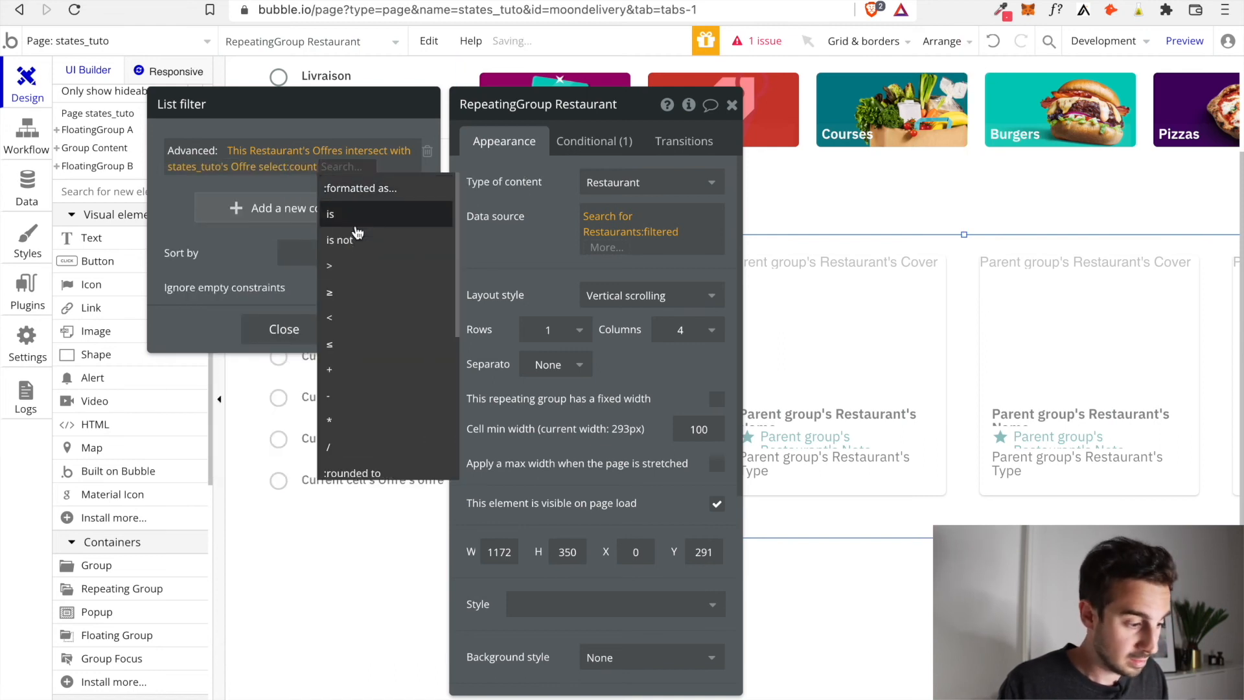
left_click(353, 269)
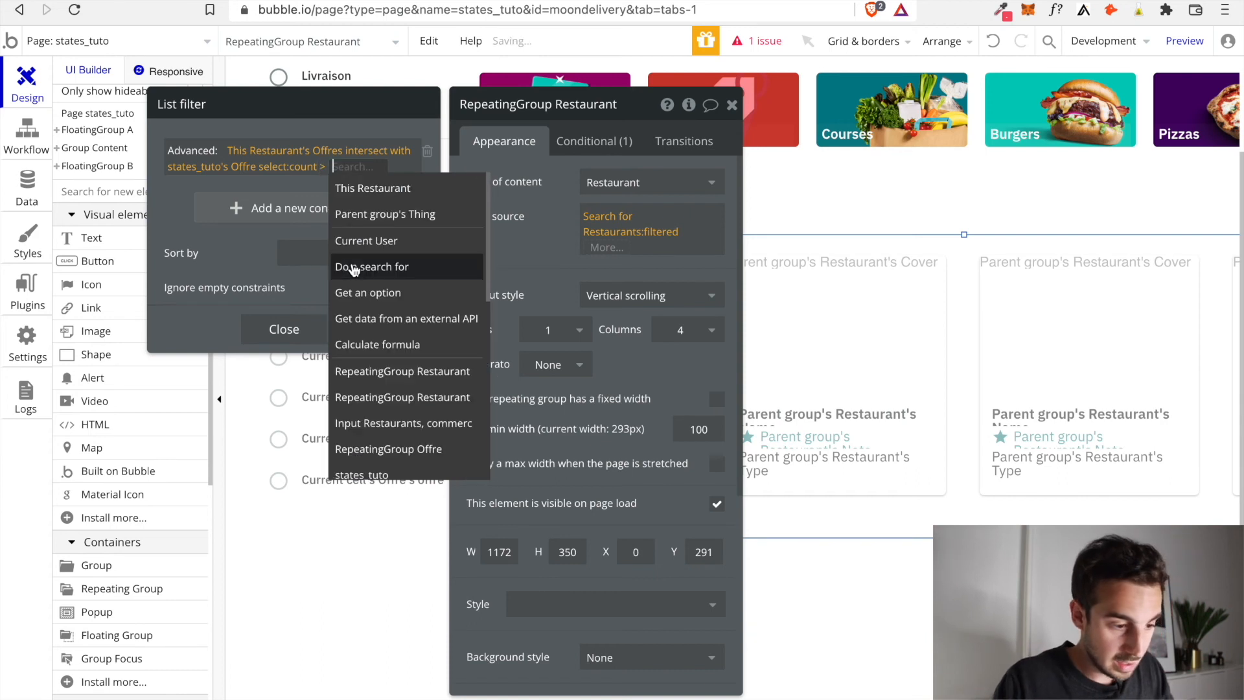
type("0")
left_click(180, 201)
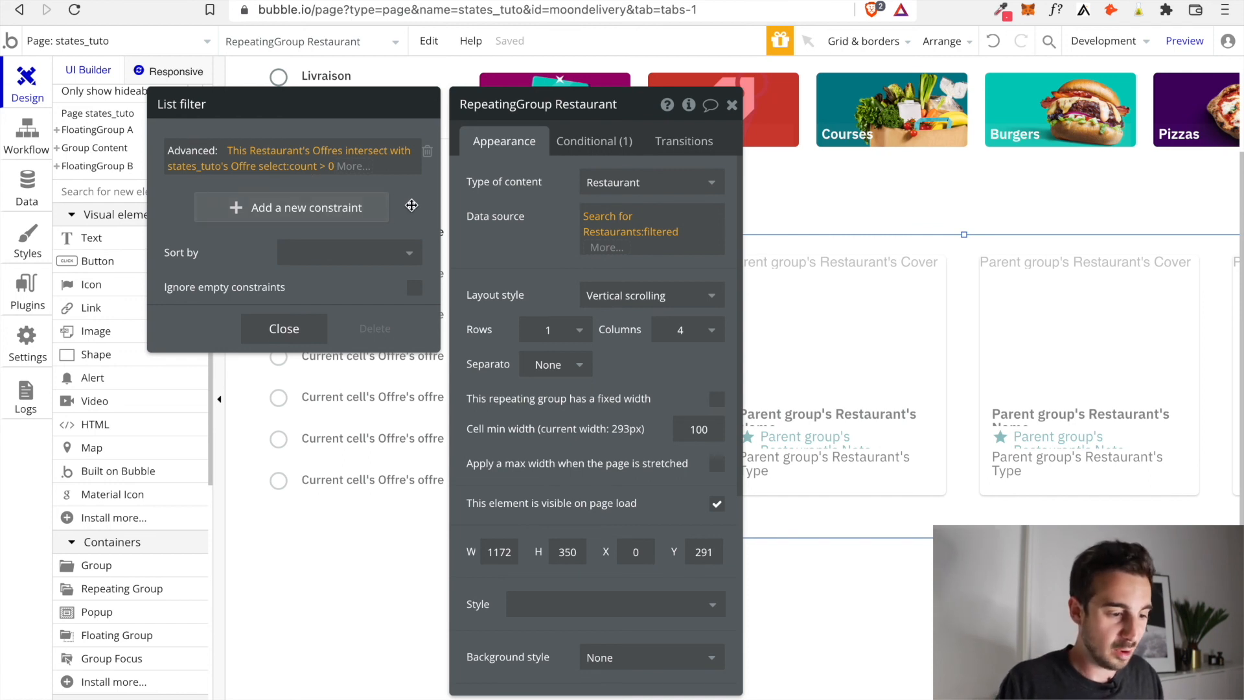
left_click(304, 334)
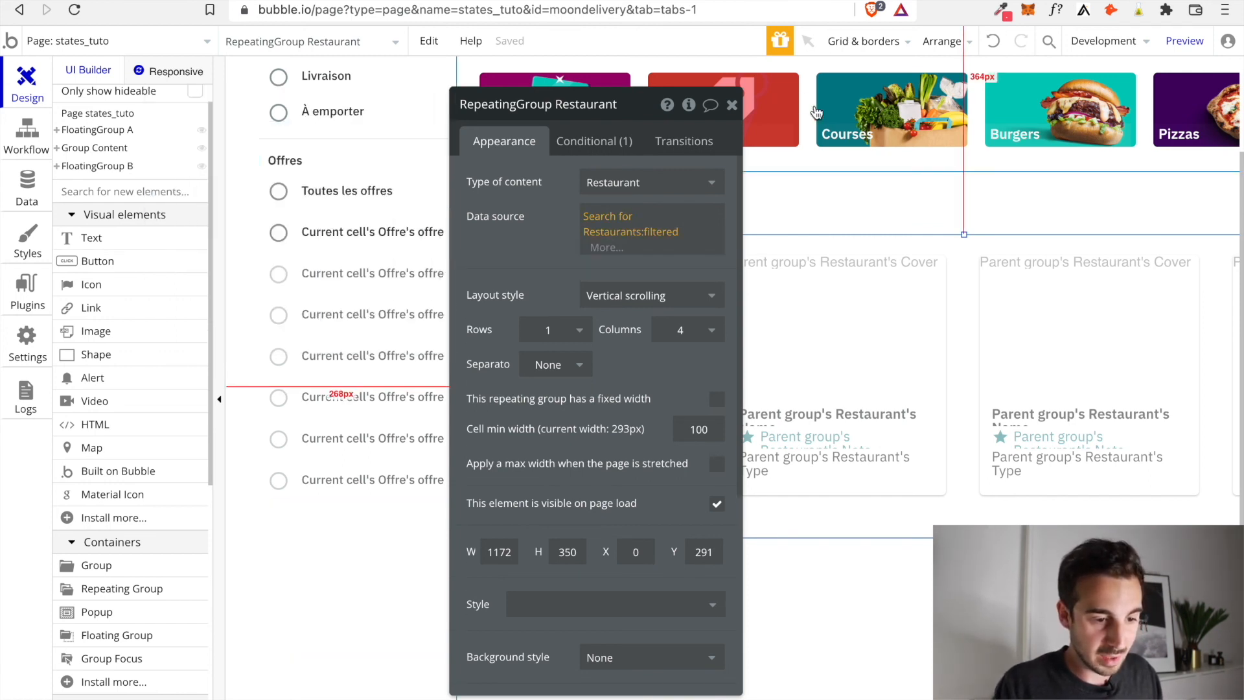
left_click(735, 105)
- Preview the page and test the restaurant filtering with Offres éclairs and Produits offerts selected, switching Jusqu'à -50% on and off
left_click(1185, 40)
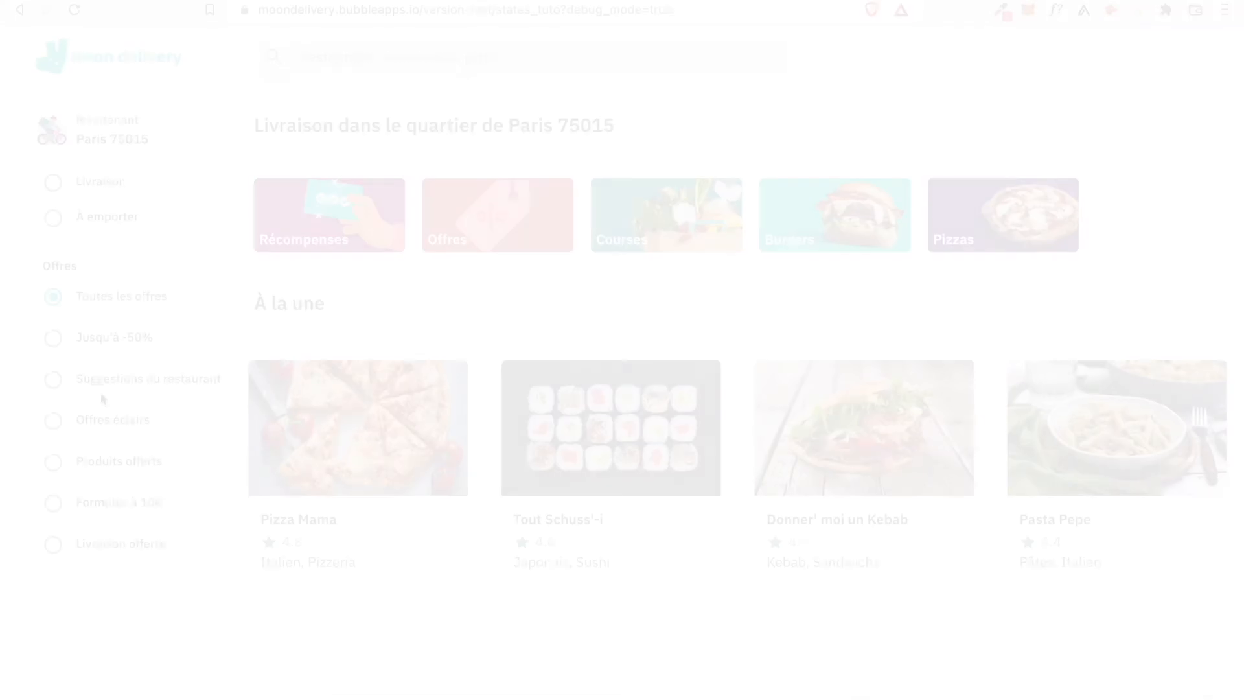
left_click(54, 337)
left_click(60, 422)
left_click(55, 462)
left_click(61, 342)
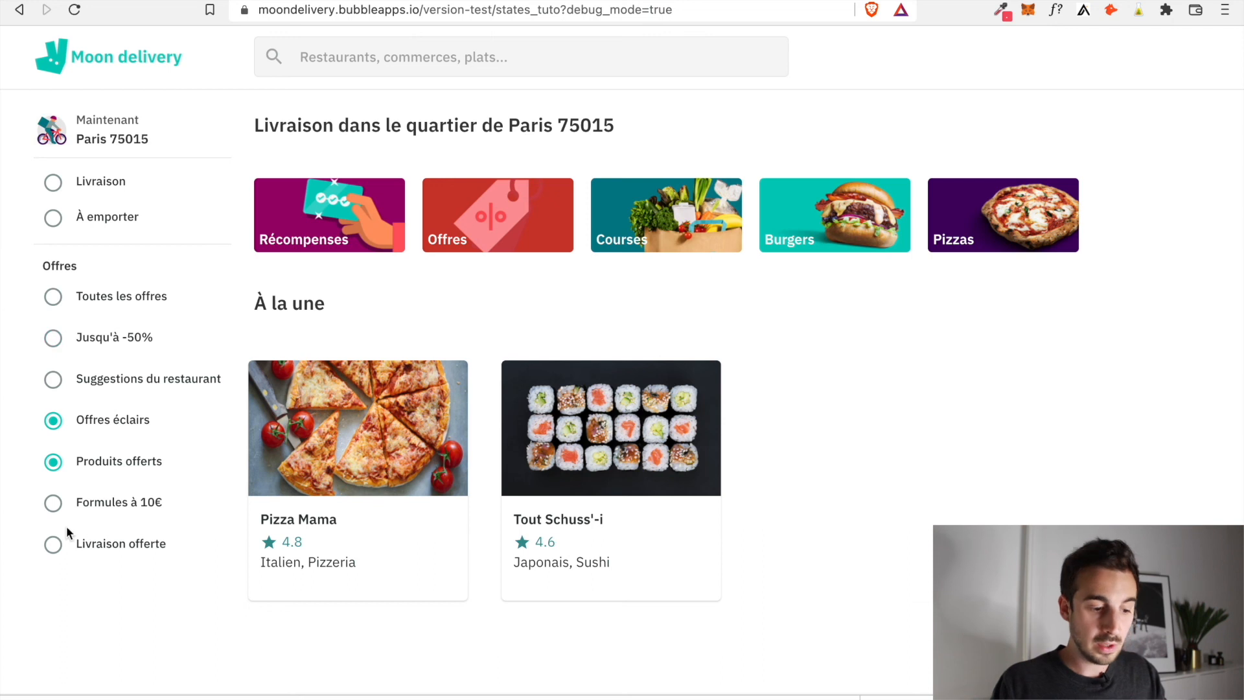
- Test the filtering with only Livraison offerte active, toggling Formules à 10€ and deselecting Produits offerts and Offres éclairs
left_click(53, 550)
left_click(53, 511)
left_click(53, 462)
left_click(54, 429)
left_click(54, 507)
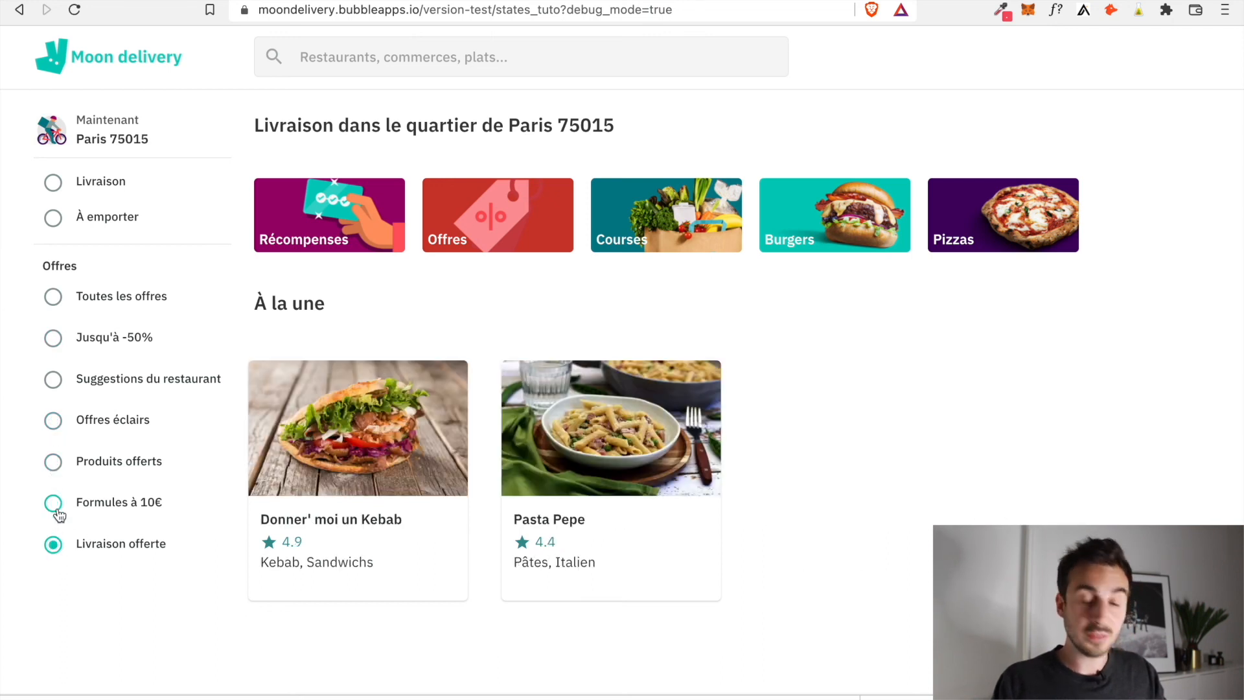